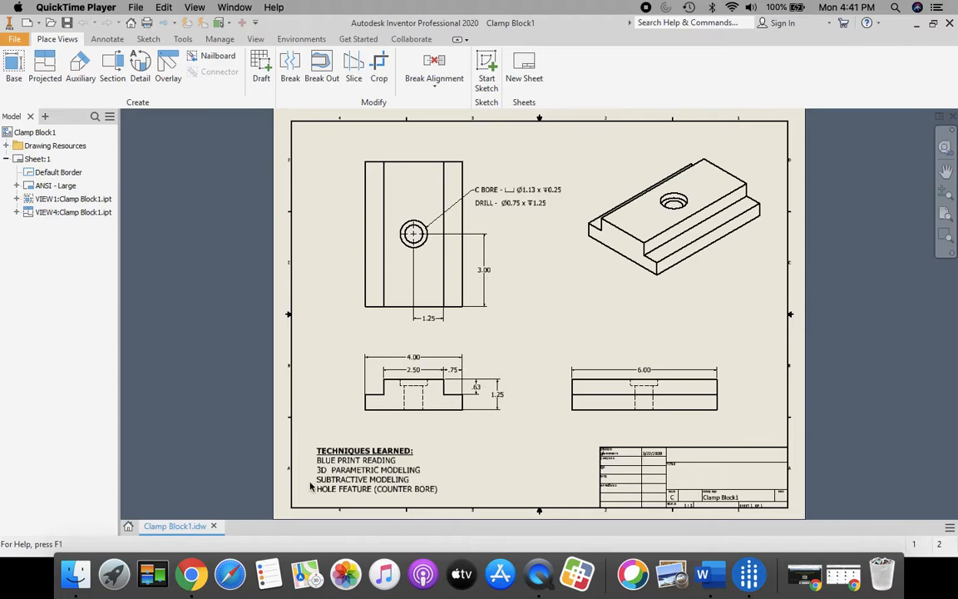
Create a new drawing from the Standard.idw template.
click(128, 527)
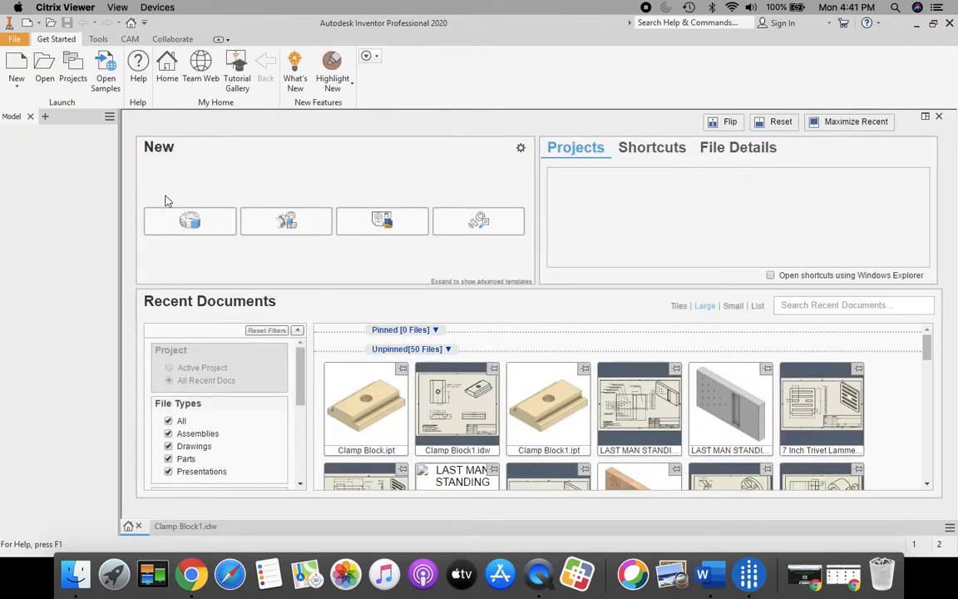
click(15, 66)
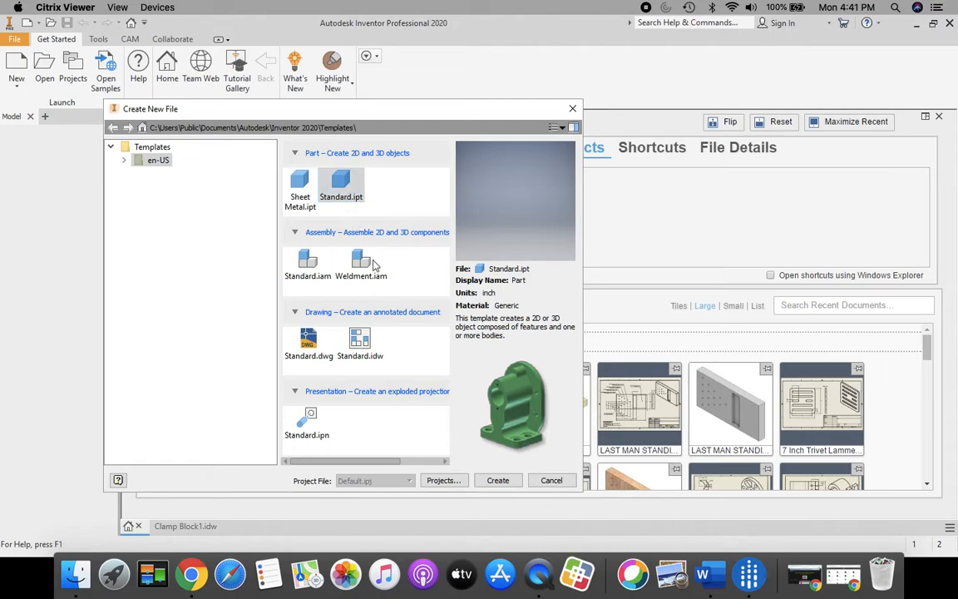
click(375, 346)
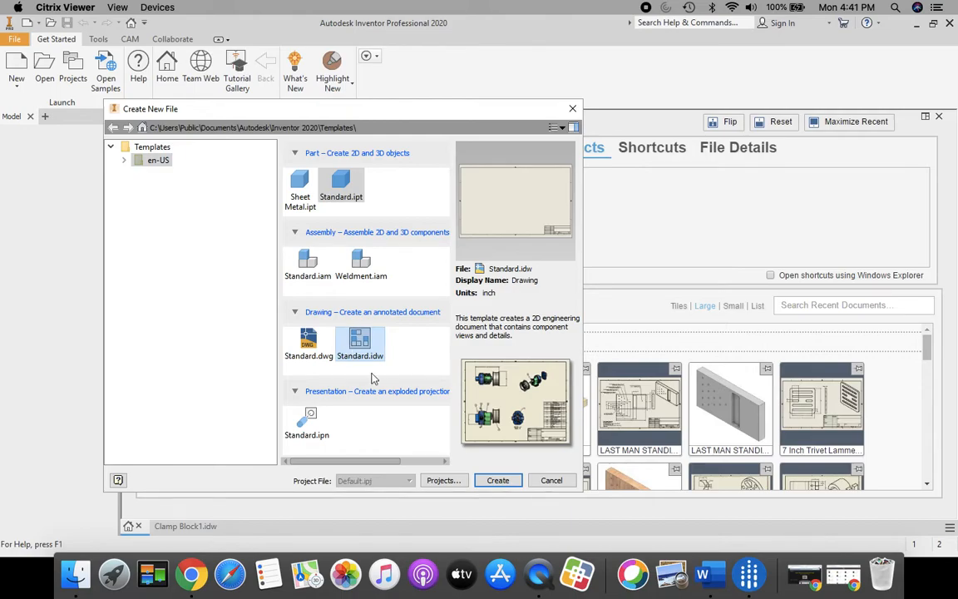
click(483, 485)
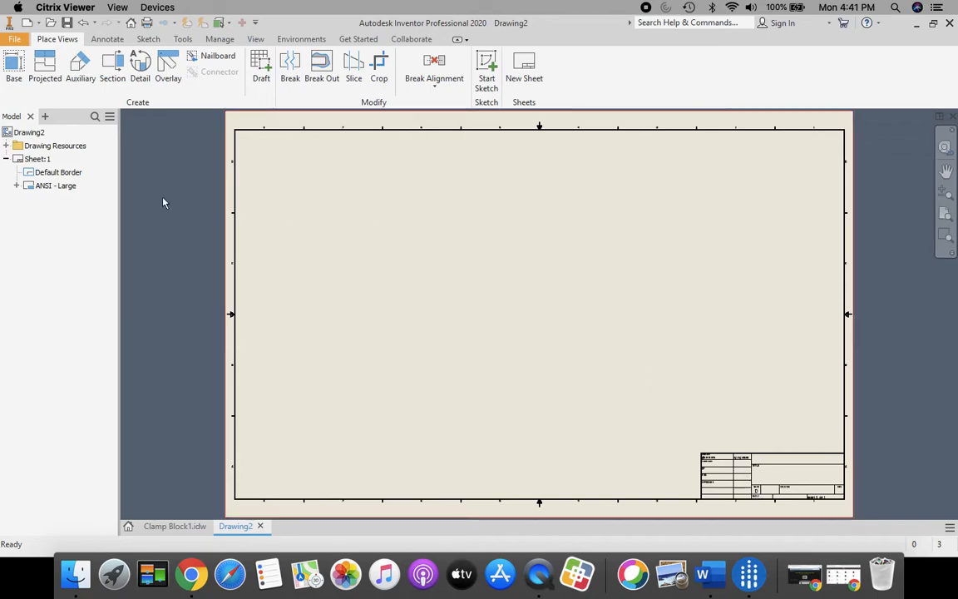
Change the size of Sheet:1 to C, keeping the landscape orientation.
click(33, 159)
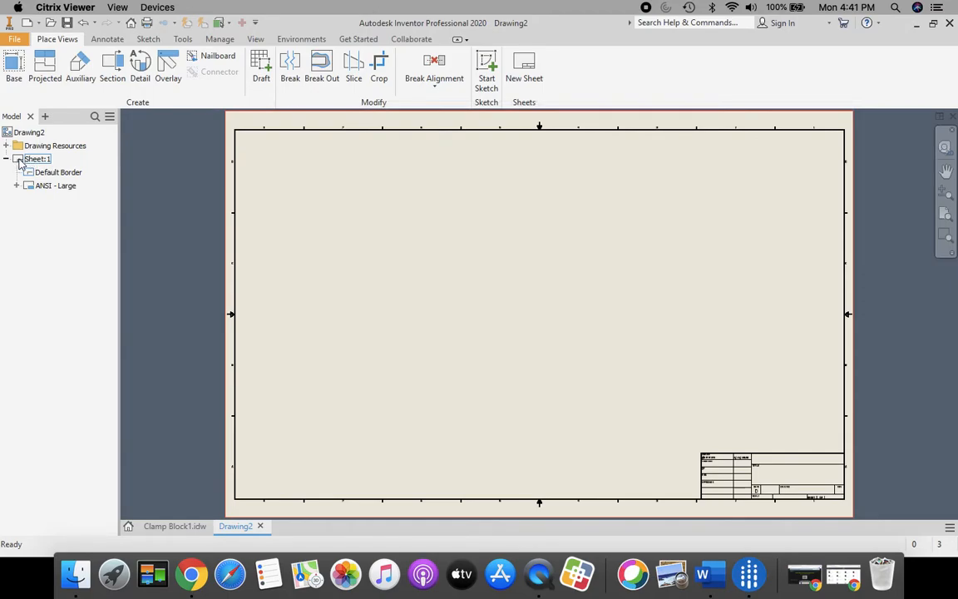
right_click(20, 163)
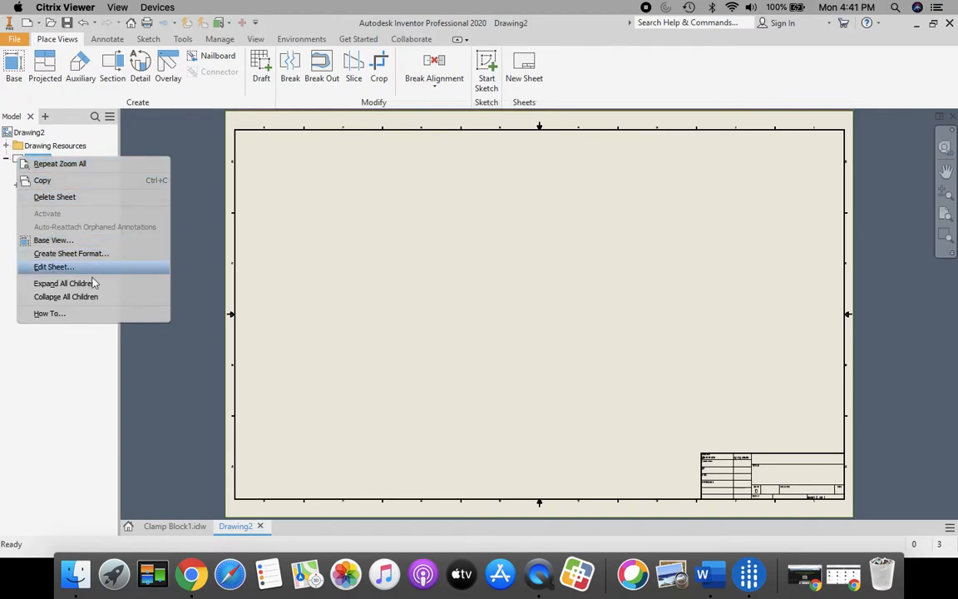
click(190, 284)
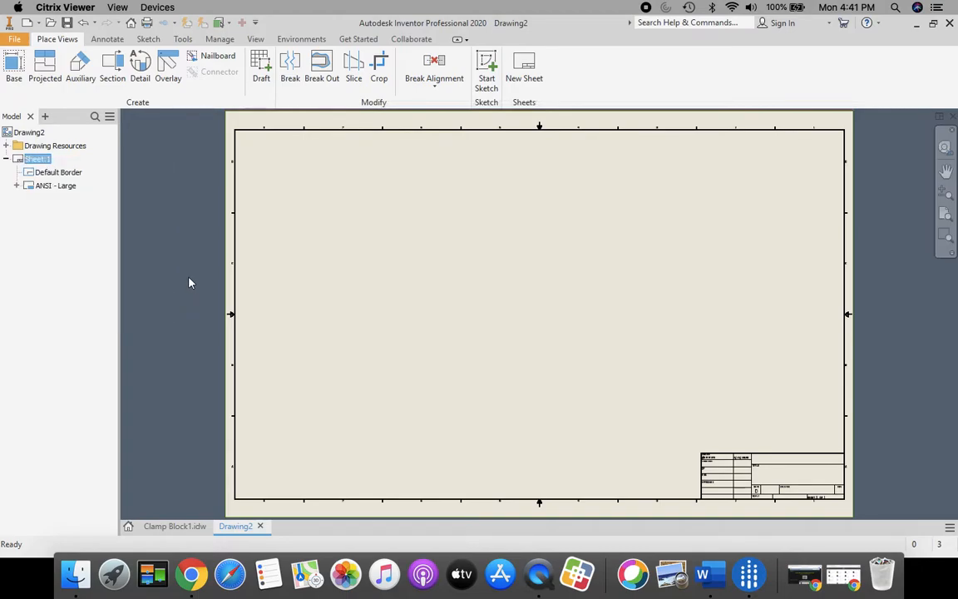
right_click(20, 162)
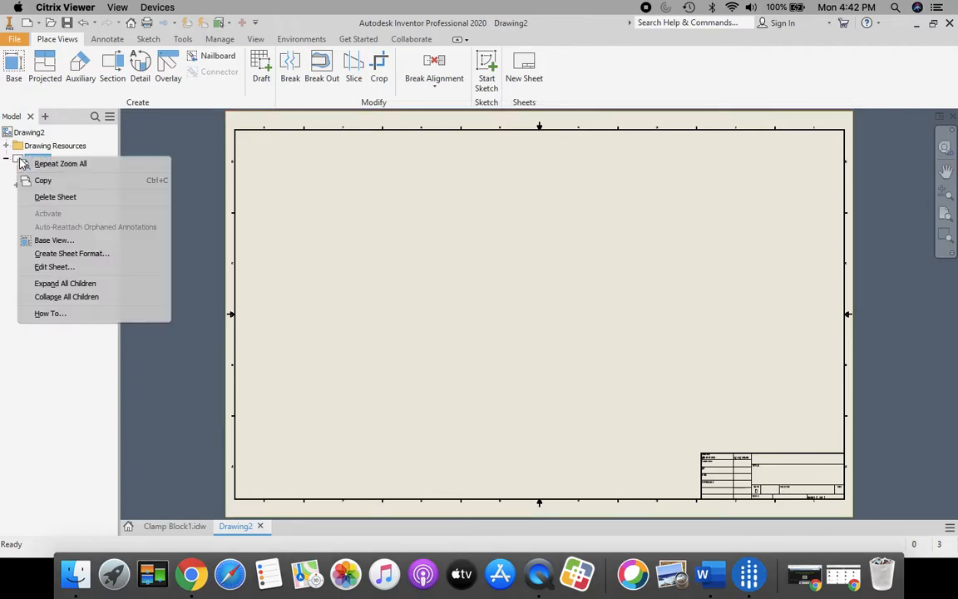
click(54, 267)
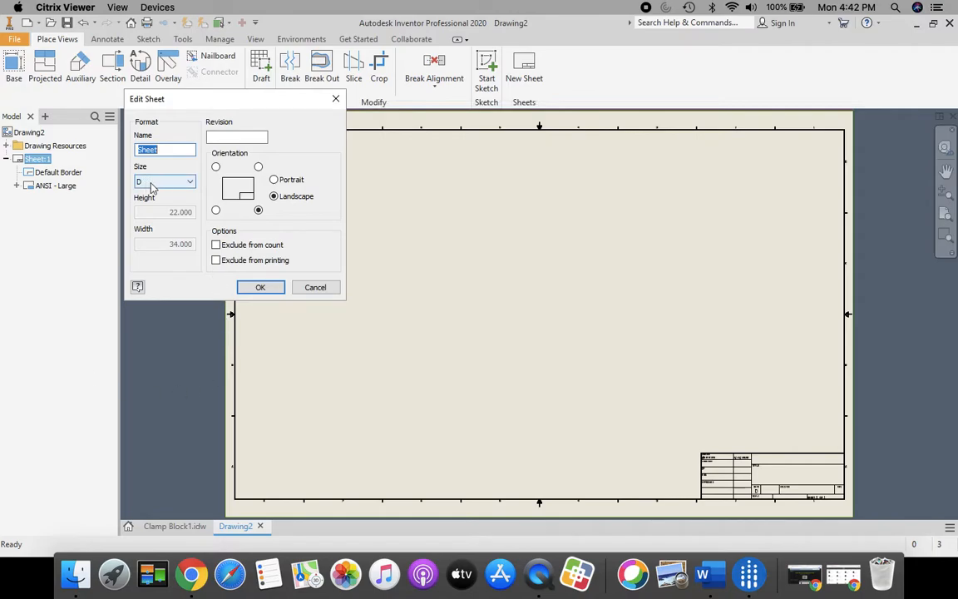
click(188, 182)
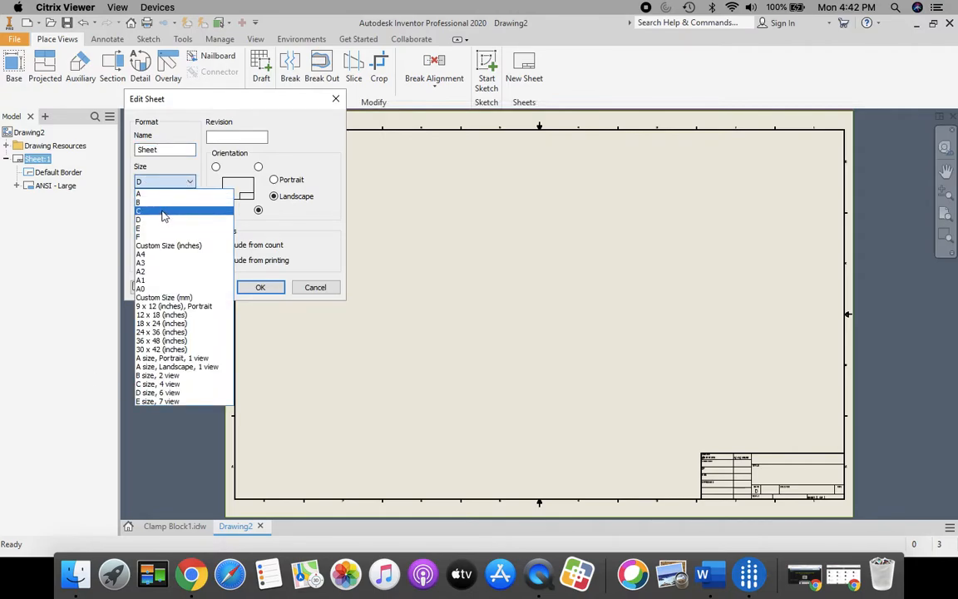
click(164, 213)
click(261, 286)
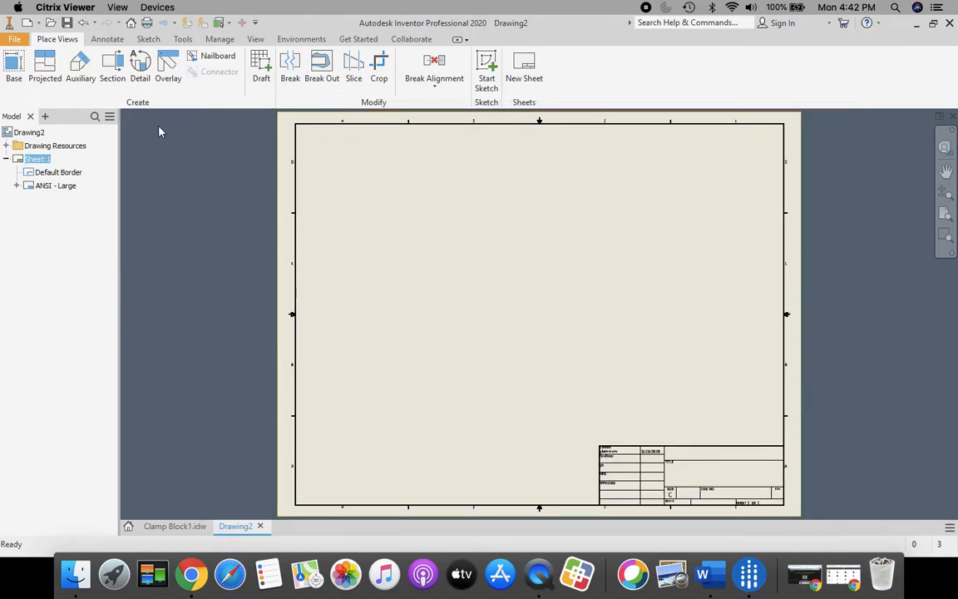
Place a front base view of Clamp Block.ipt at 1:1 scale and move it to the lower-left area of the sheet.
click(12, 65)
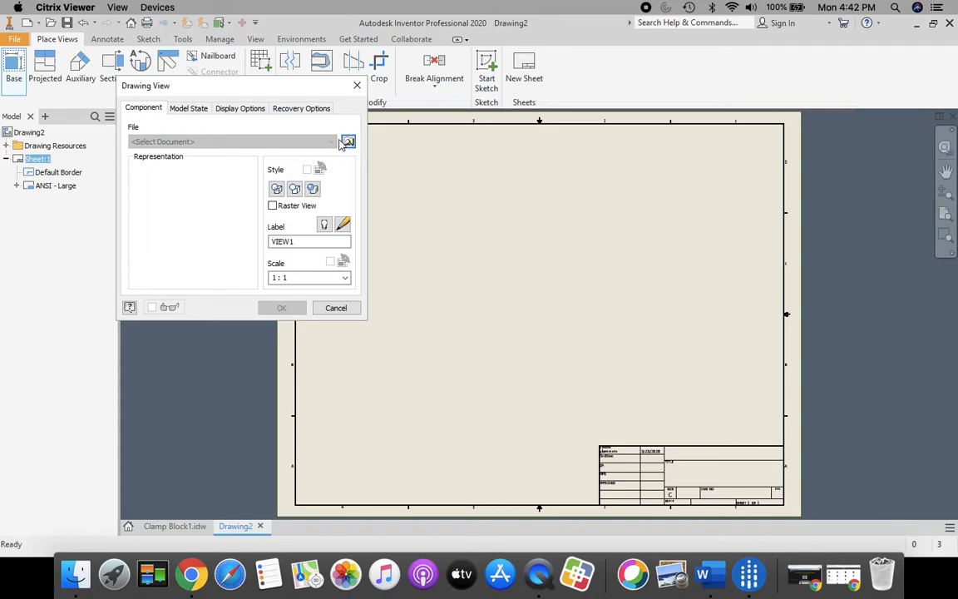
click(350, 141)
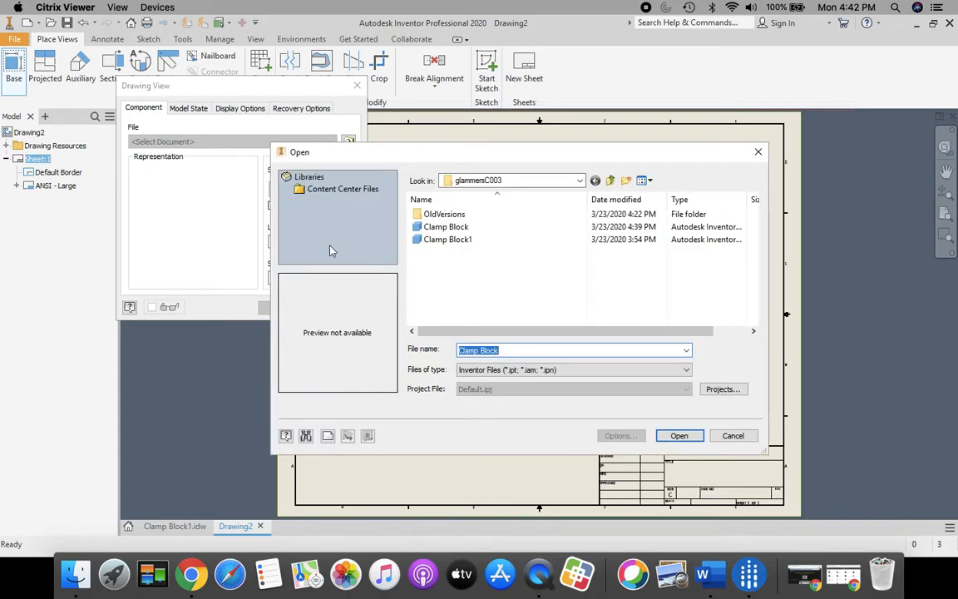
click(462, 227)
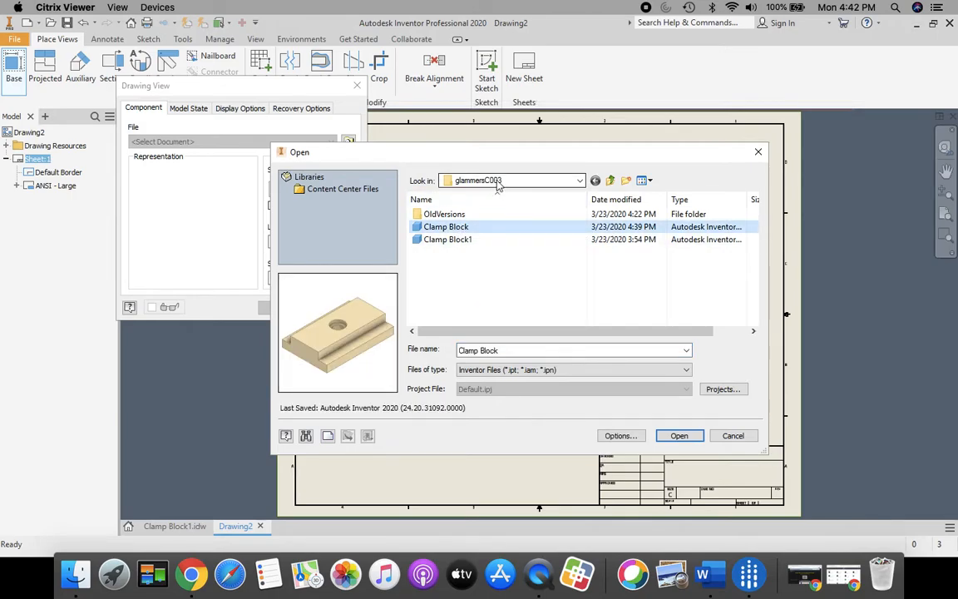
click(581, 181)
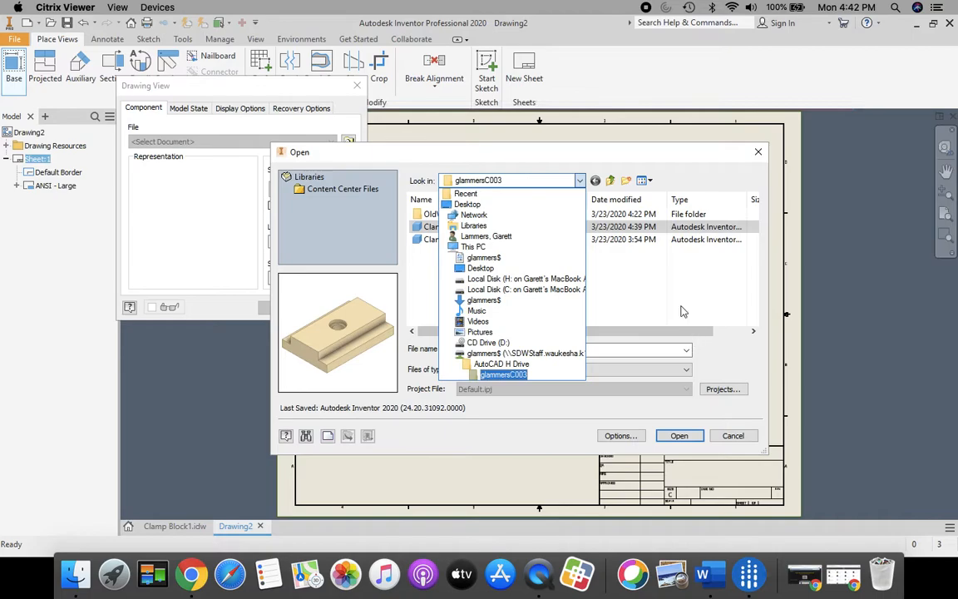
click(566, 258)
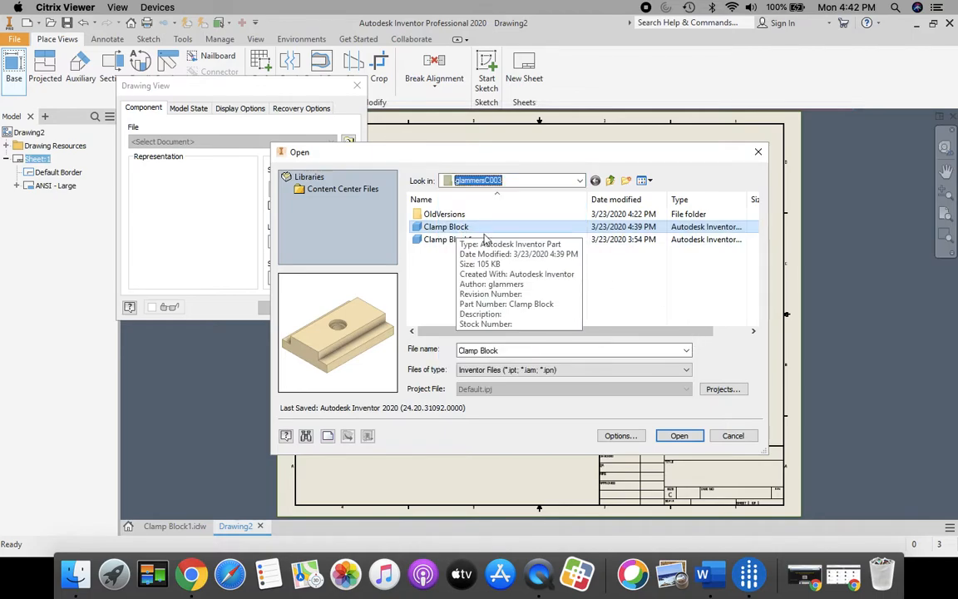
click(680, 436)
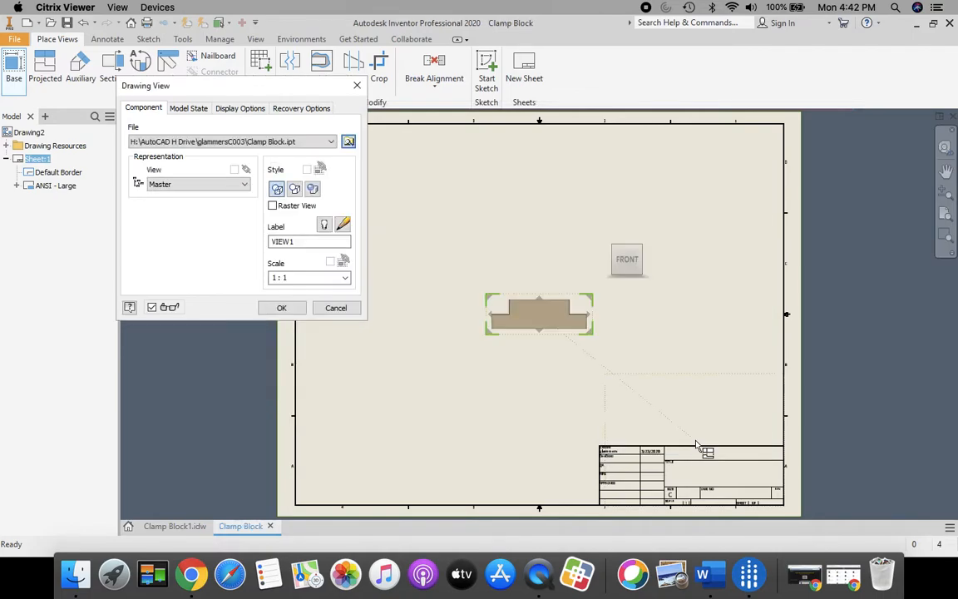
click(283, 308)
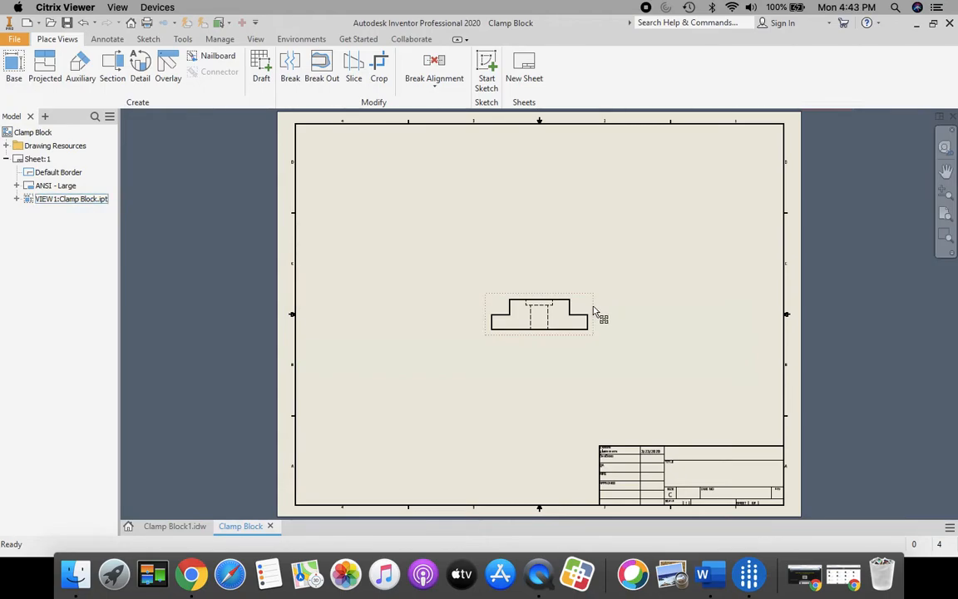
mouse_move(594, 307)
mouse_down()
mouse_move(492, 385)
mouse_move(496, 394)
mouse_up()
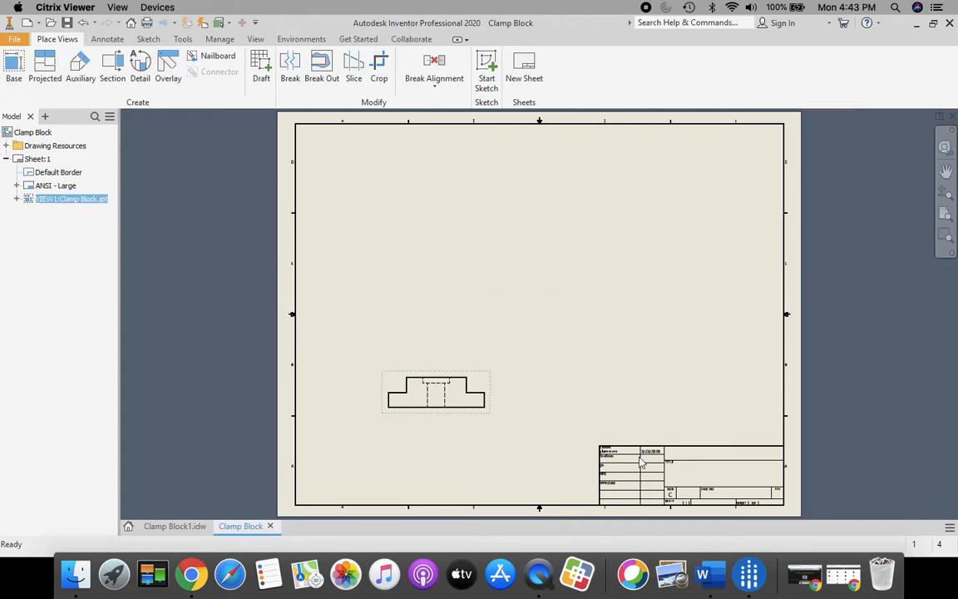
Create projected top, right-side and isometric views from the front view of the clamp block.
click(44, 79)
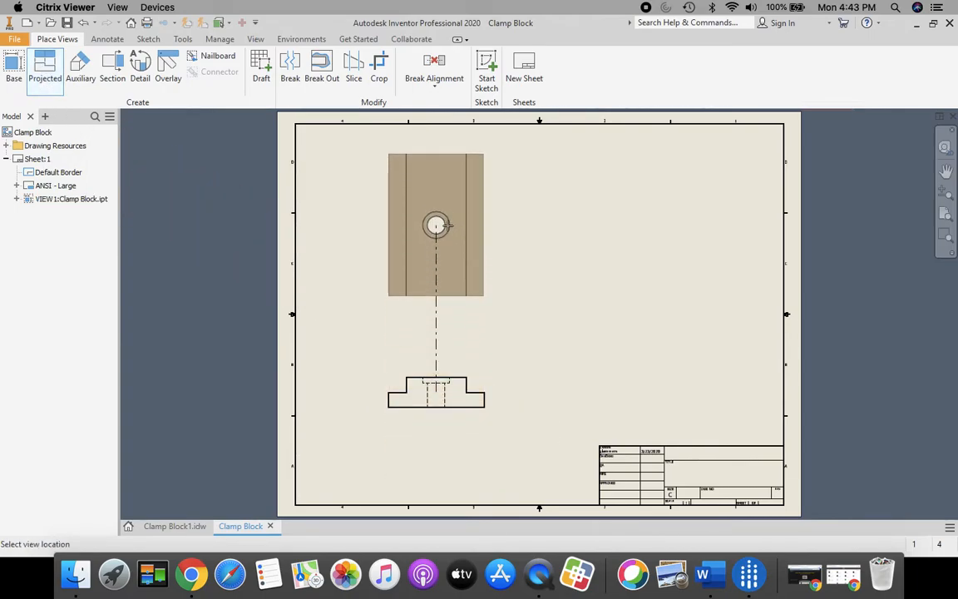
click(438, 223)
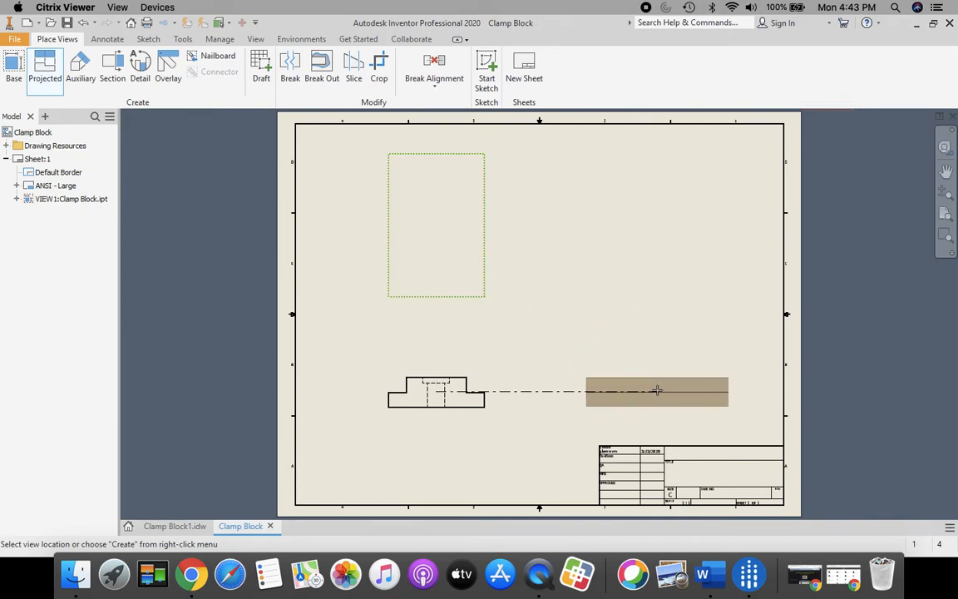
click(657, 391)
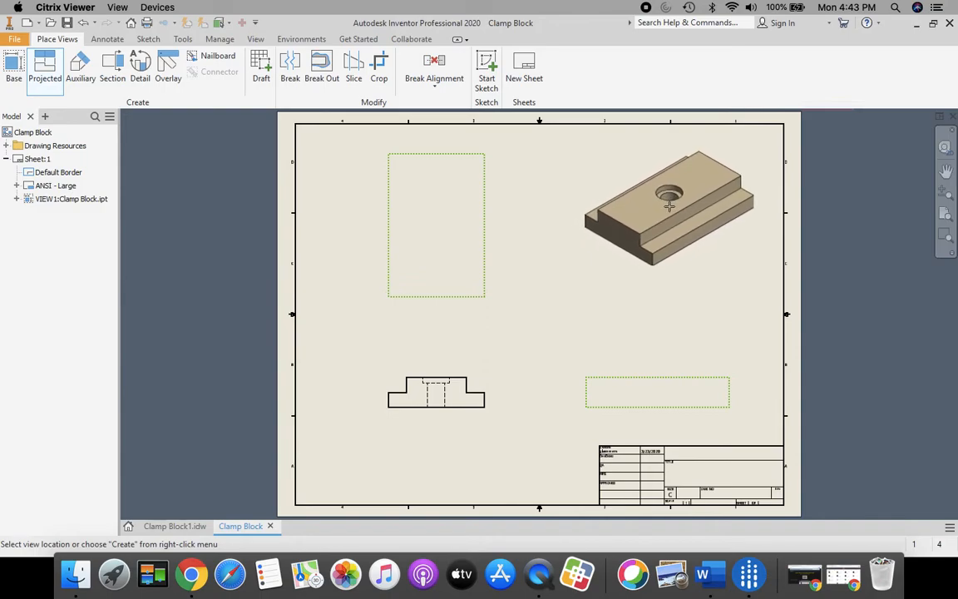
click(675, 212)
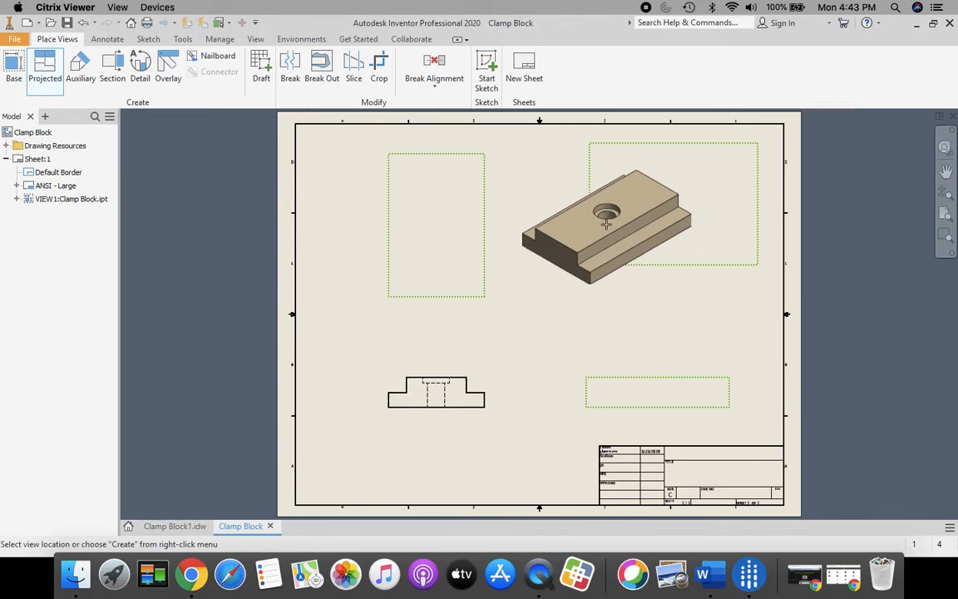
right_click(609, 227)
click(655, 223)
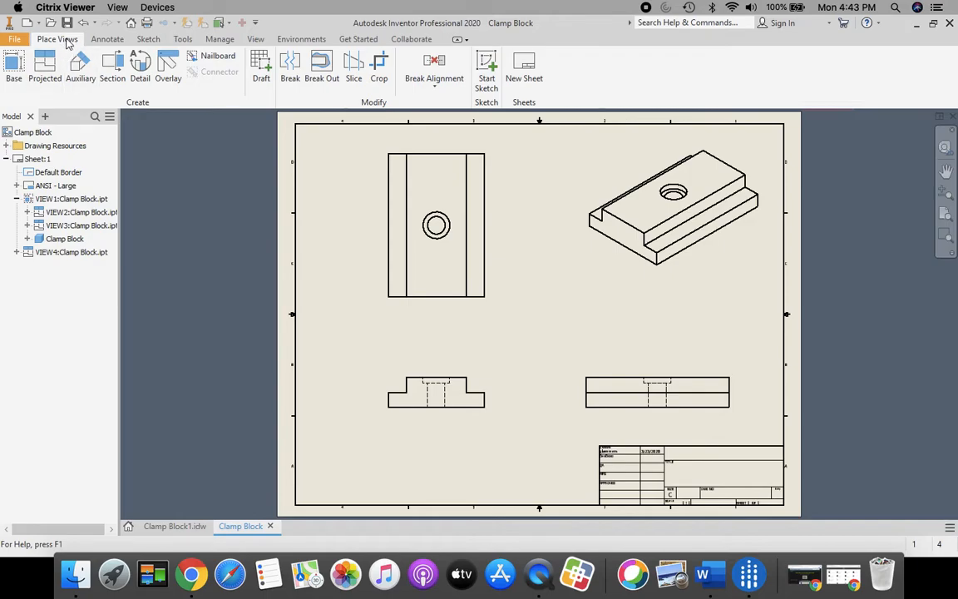
Dimension the widths of the raised top and the right-hand step above the front view, aligning both dimensions in one row.
click(108, 41)
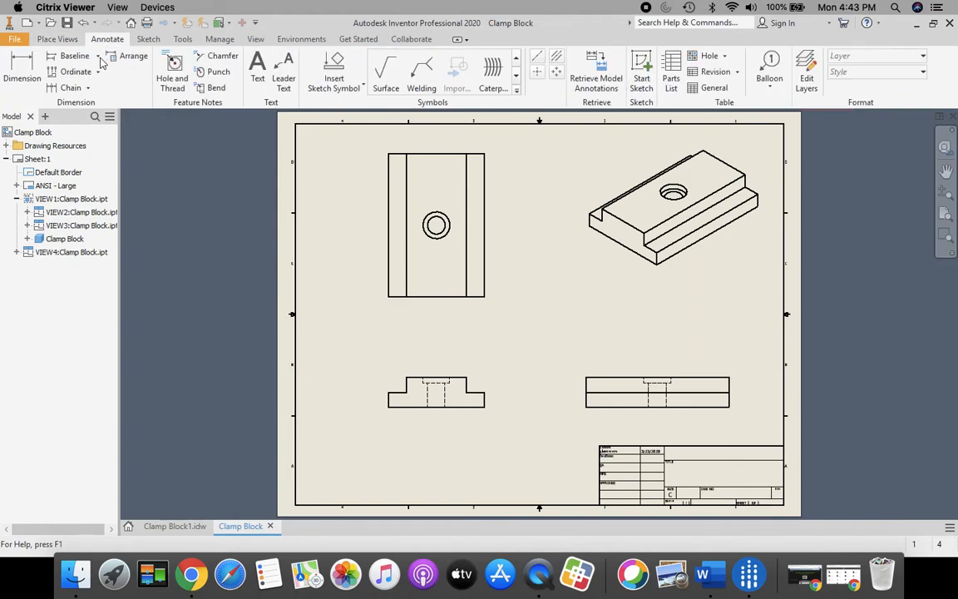
click(23, 66)
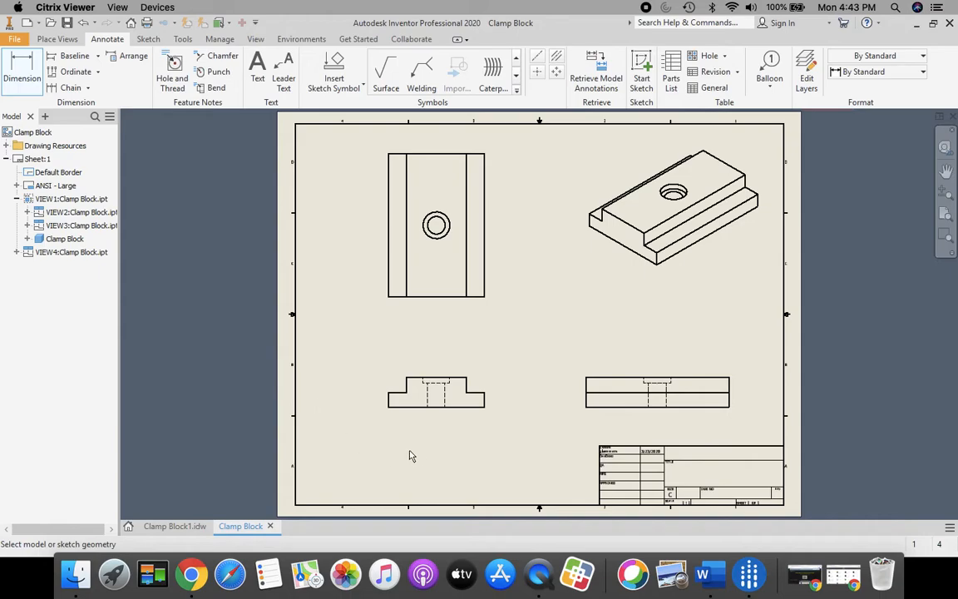
click(415, 379)
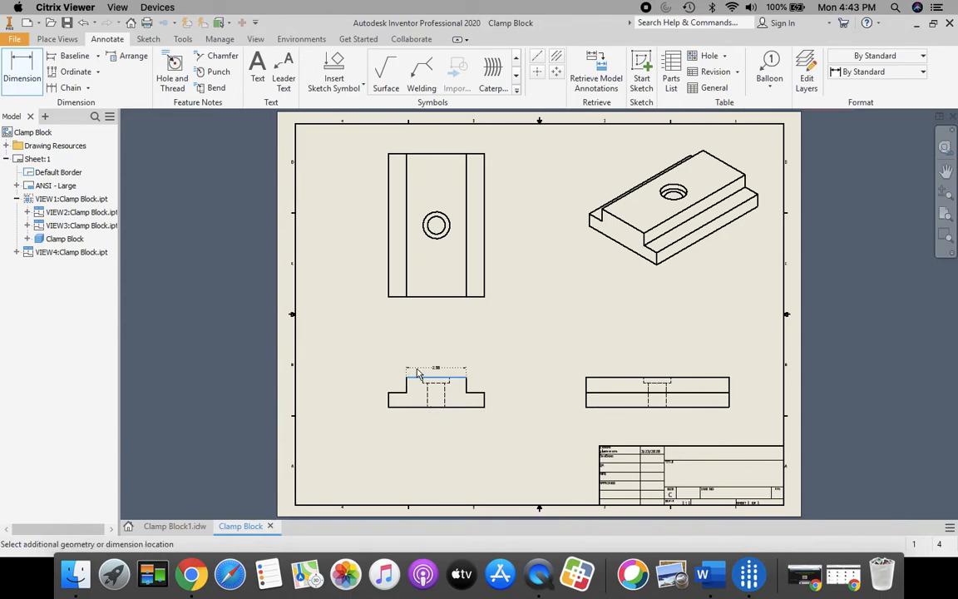
click(419, 366)
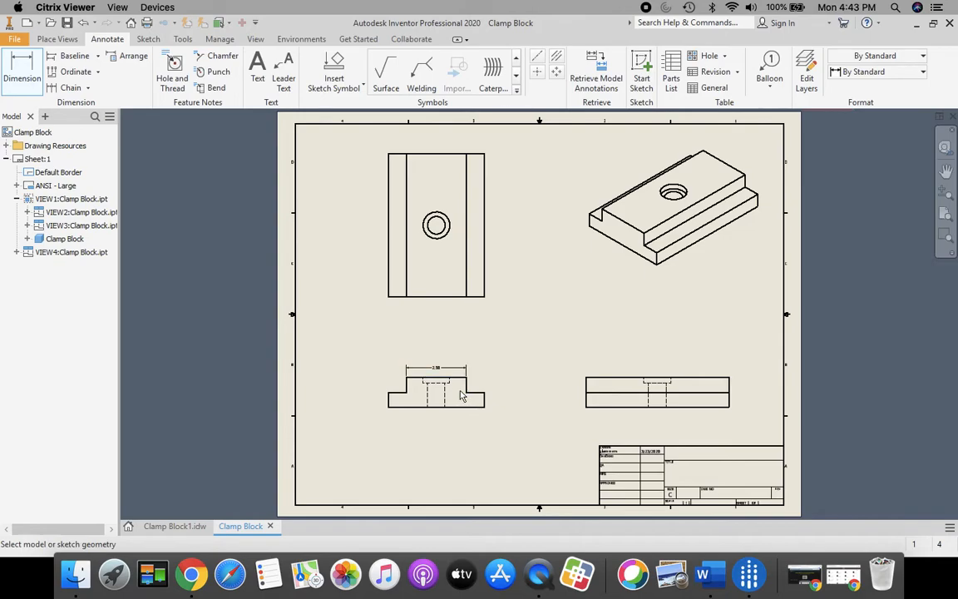
scroll(460, 393, up, 3)
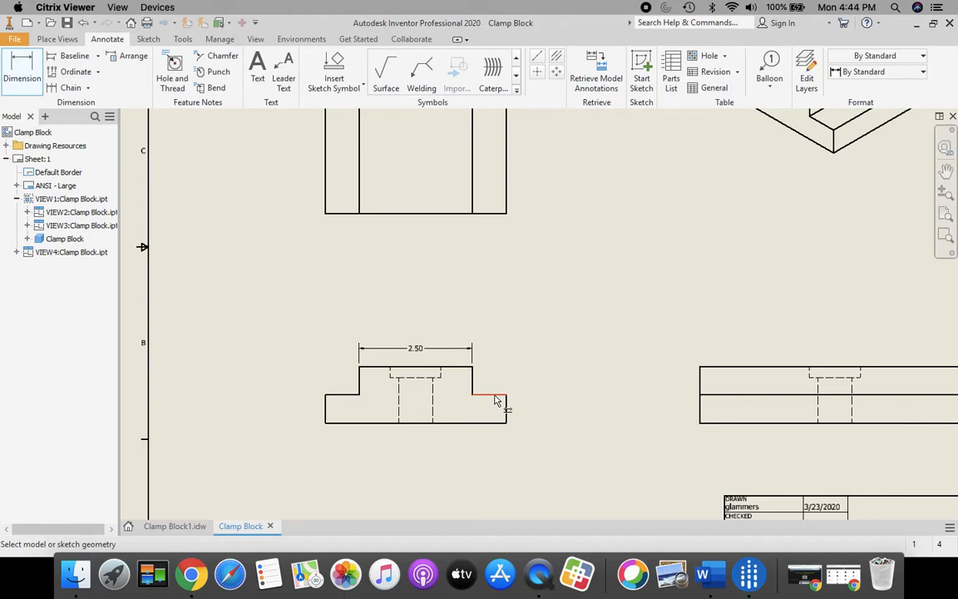
click(494, 401)
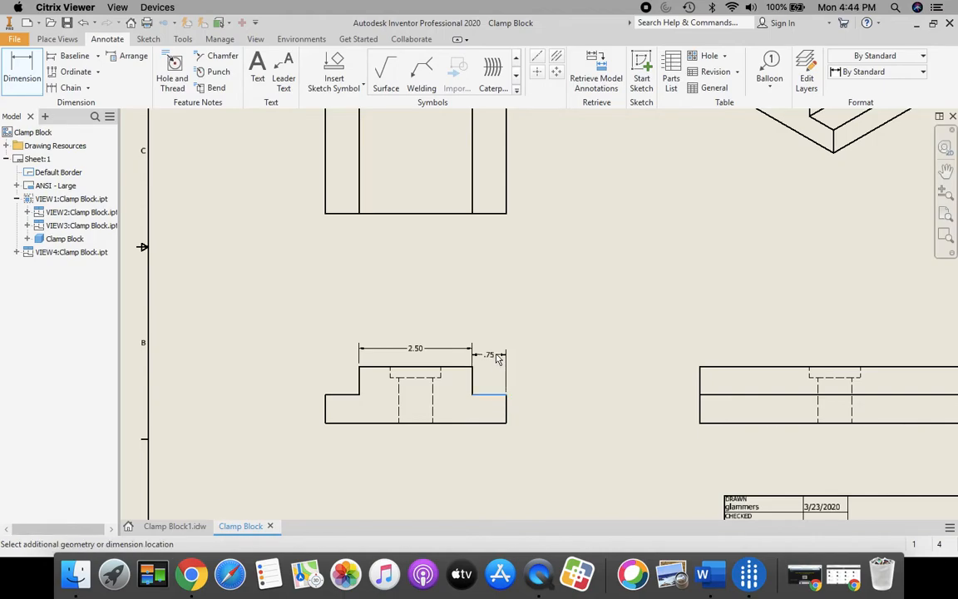
click(496, 355)
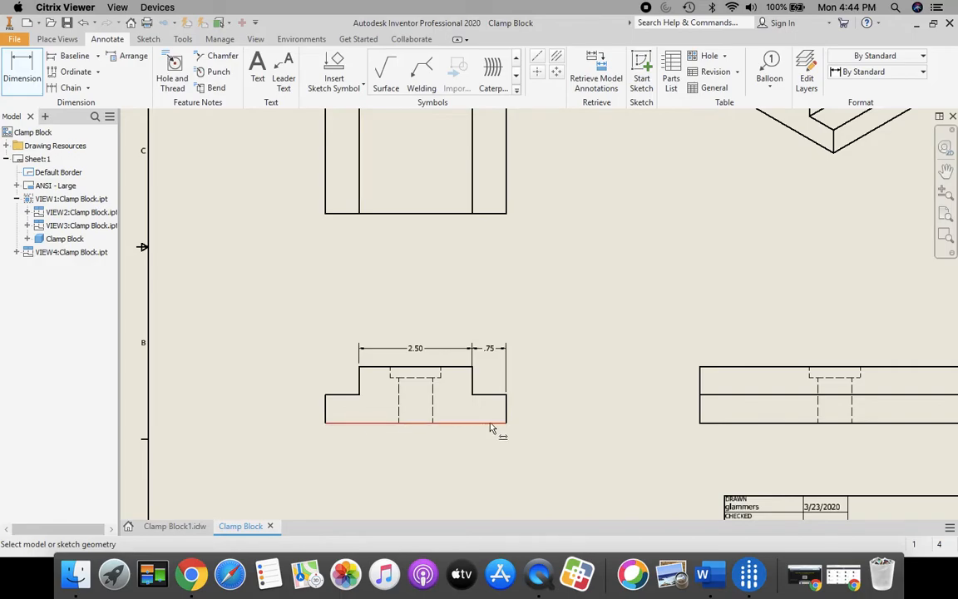
Dimension the overall width of the front view between its two outer vertical edges, placed above the existing width dimensions.
click(354, 422)
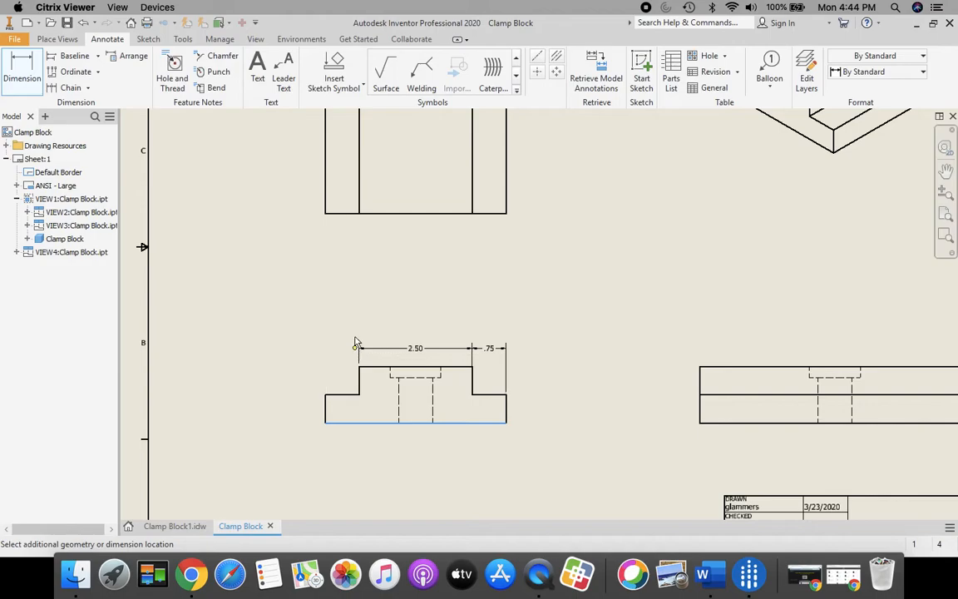
key(Escape)
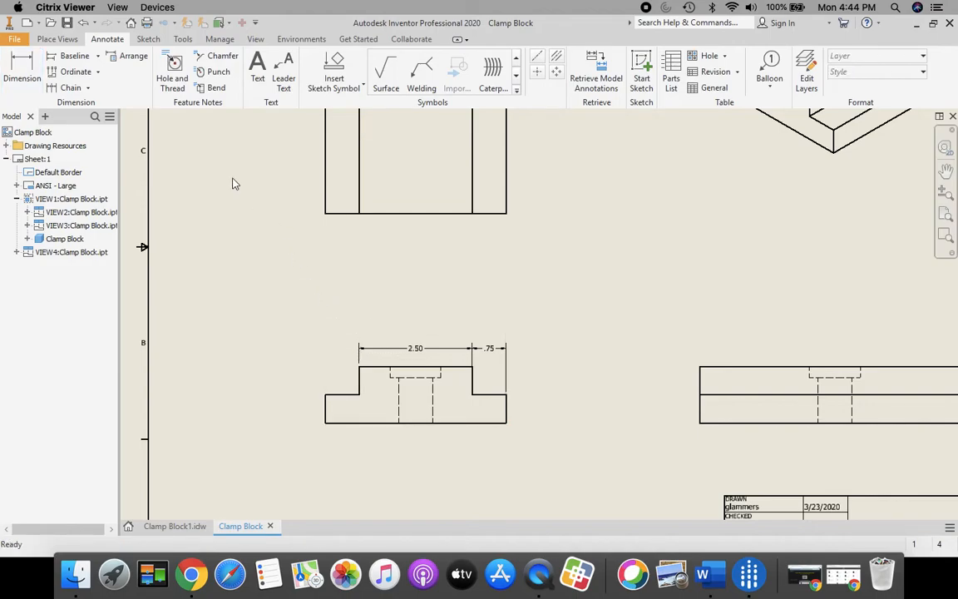
key(d)
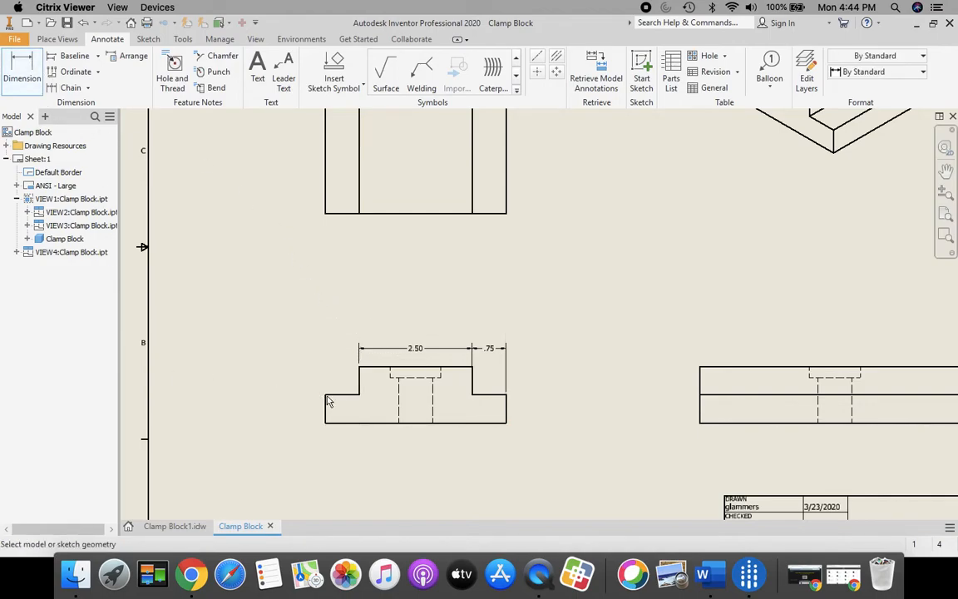
click(326, 401)
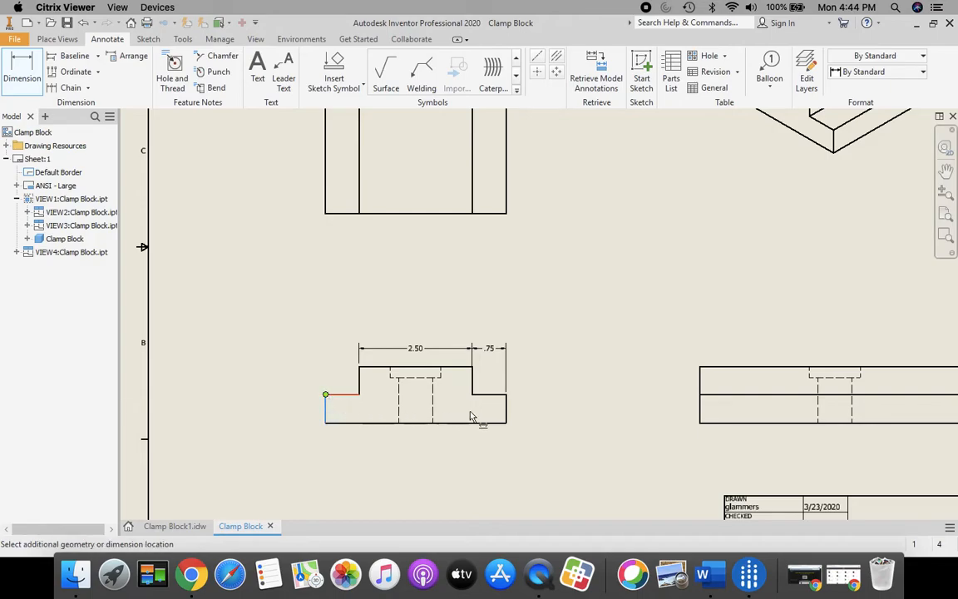
click(505, 396)
click(409, 330)
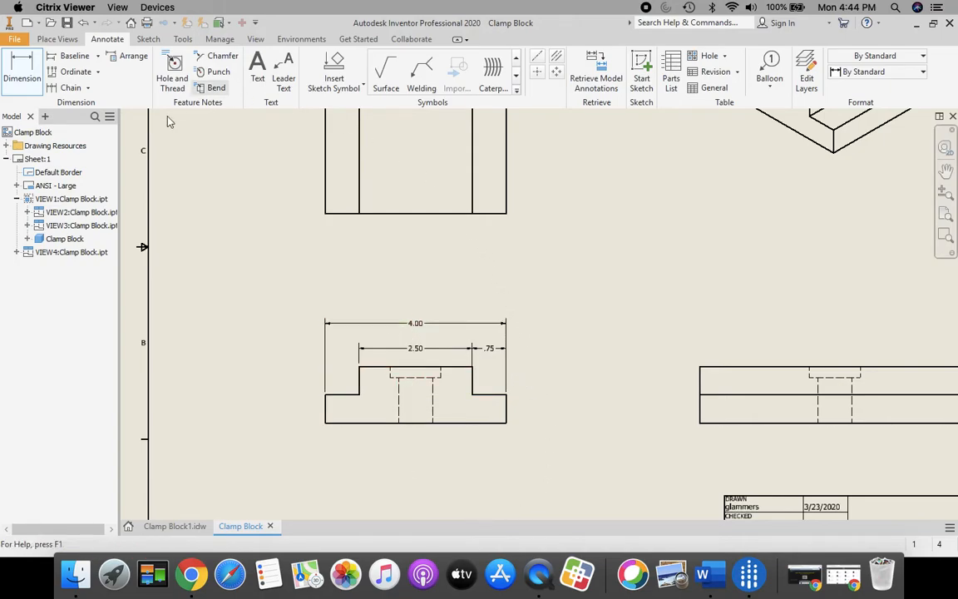
Dimension the step height and the overall height of the front view, stacking both dimensions to its right.
click(473, 379)
click(533, 381)
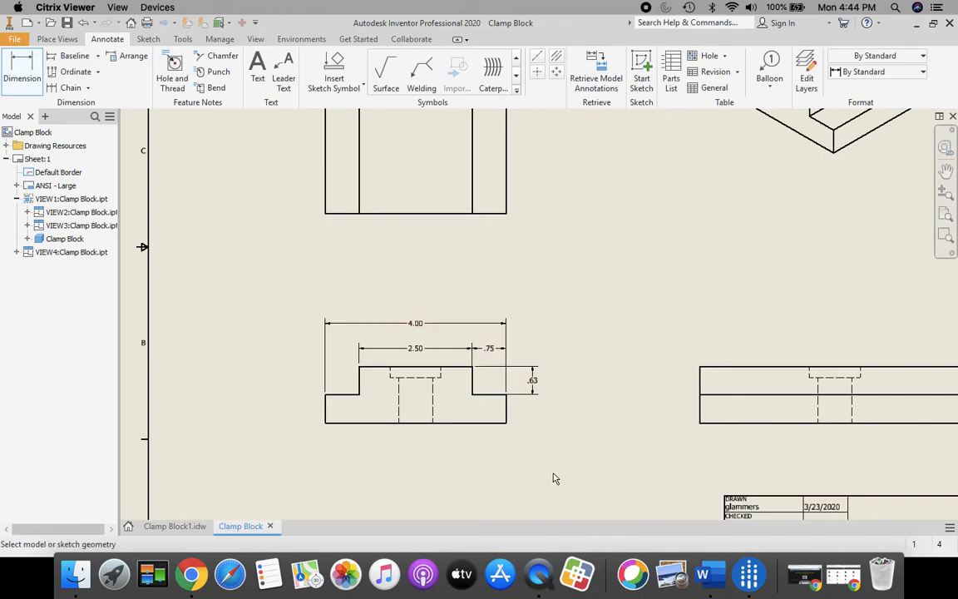
click(457, 367)
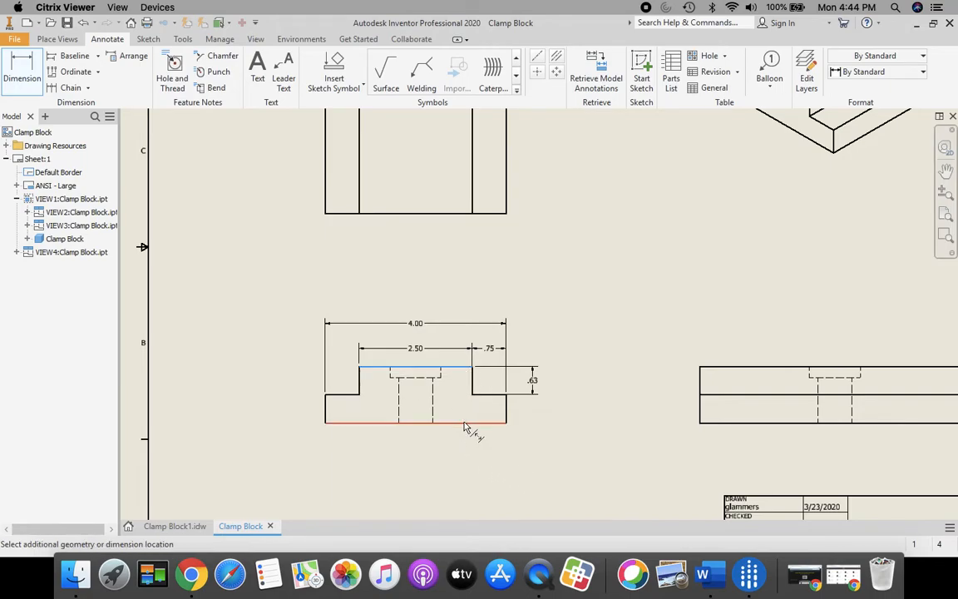
click(466, 422)
click(563, 393)
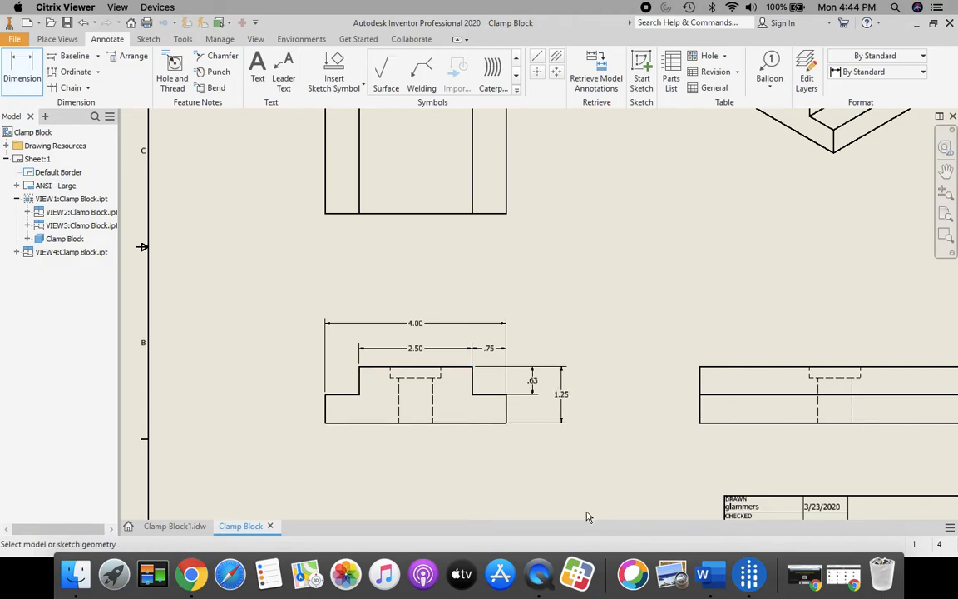
Dimension the overall length of the block above the right-side view.
scroll(555, 494, down, 3)
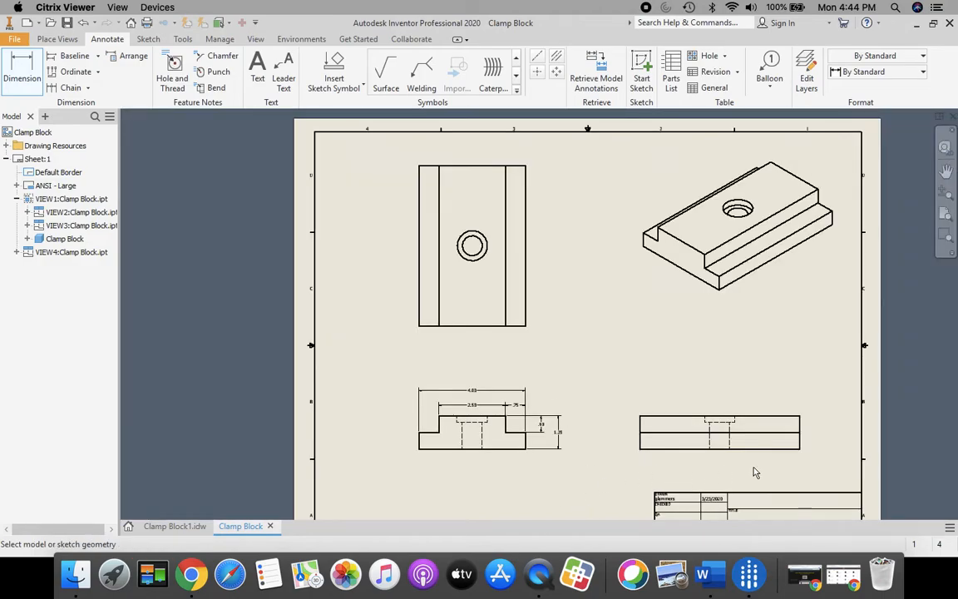
click(752, 417)
click(733, 405)
scroll(755, 427, up, 2)
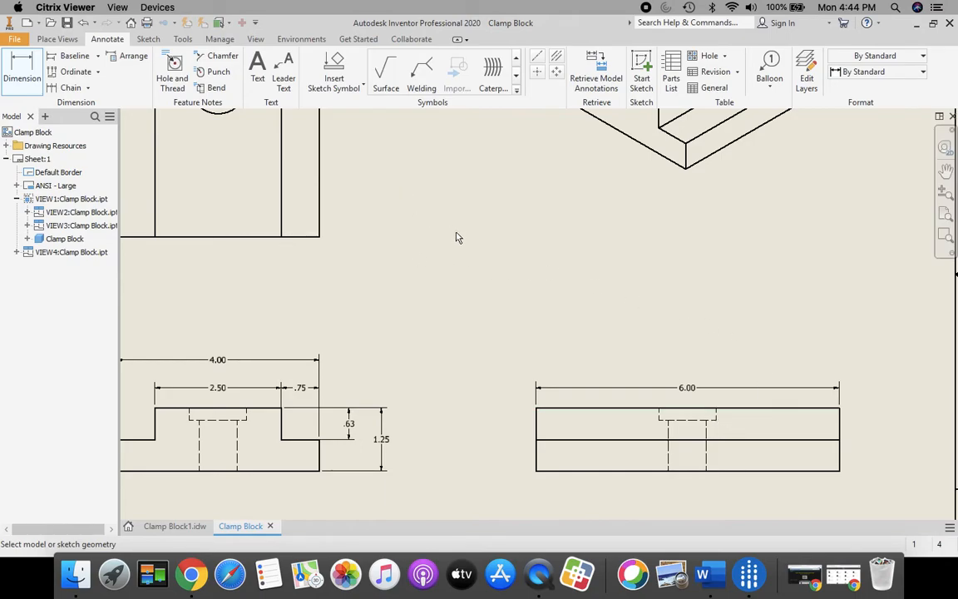
Locate the counterbored hole in the top view with dimensions from the raised section's right edge and from the block's lower edge.
middle_drag(459, 237, 654, 349)
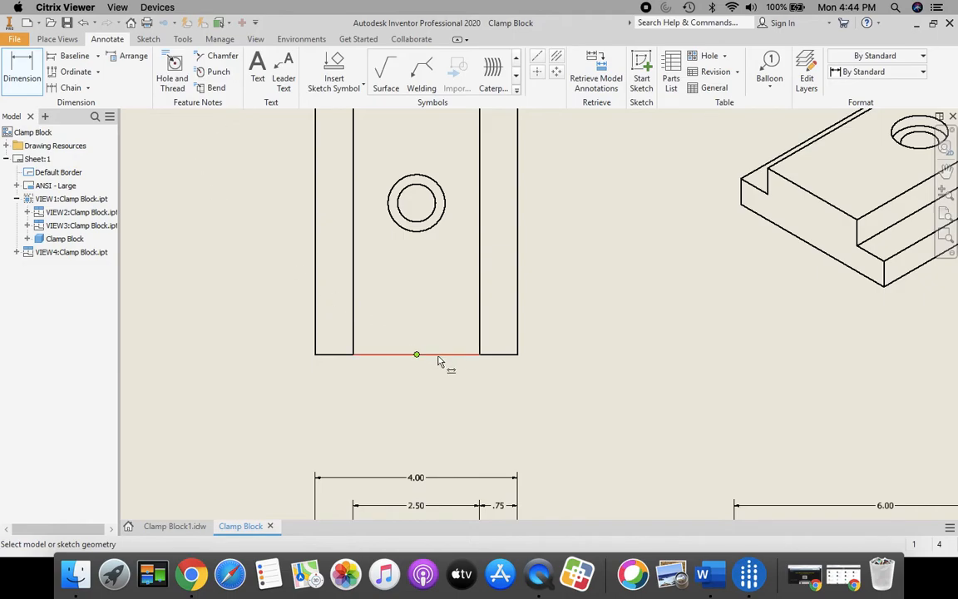
click(480, 303)
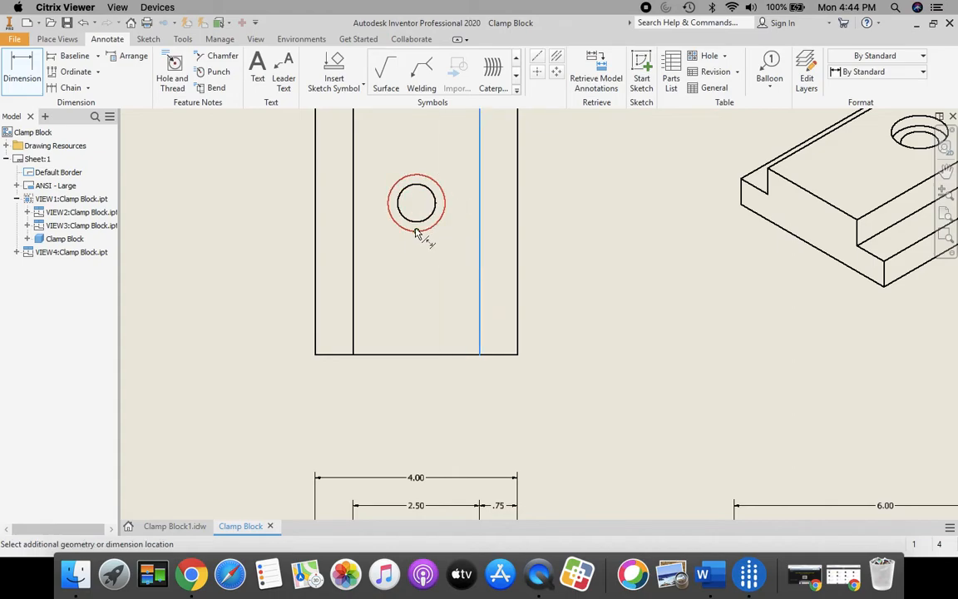
click(420, 218)
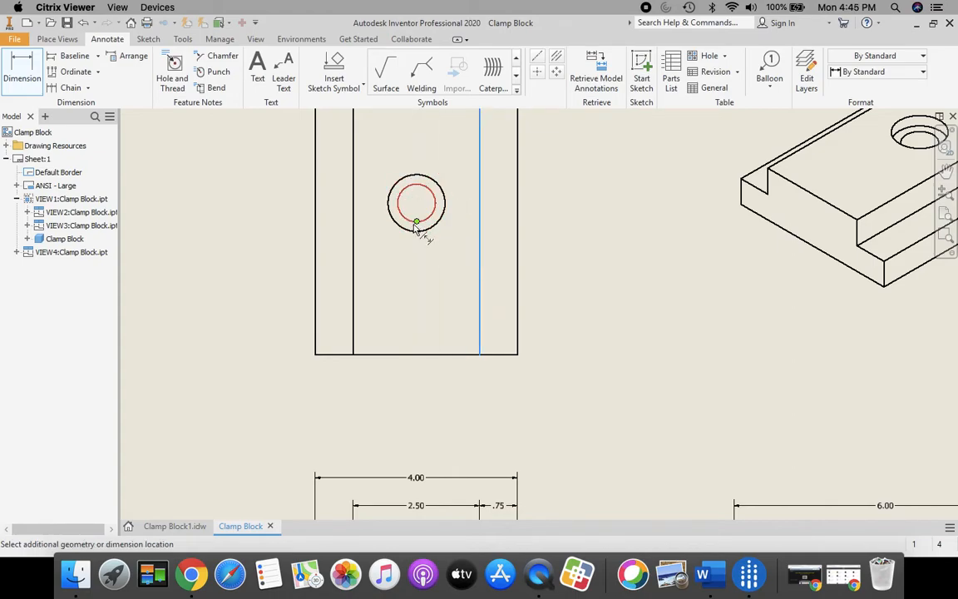
click(418, 233)
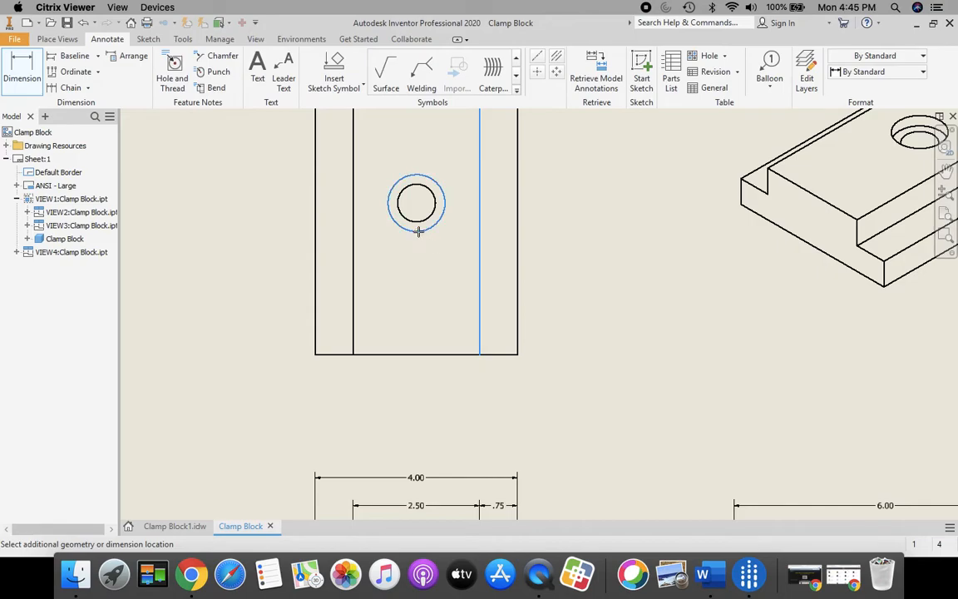
click(448, 390)
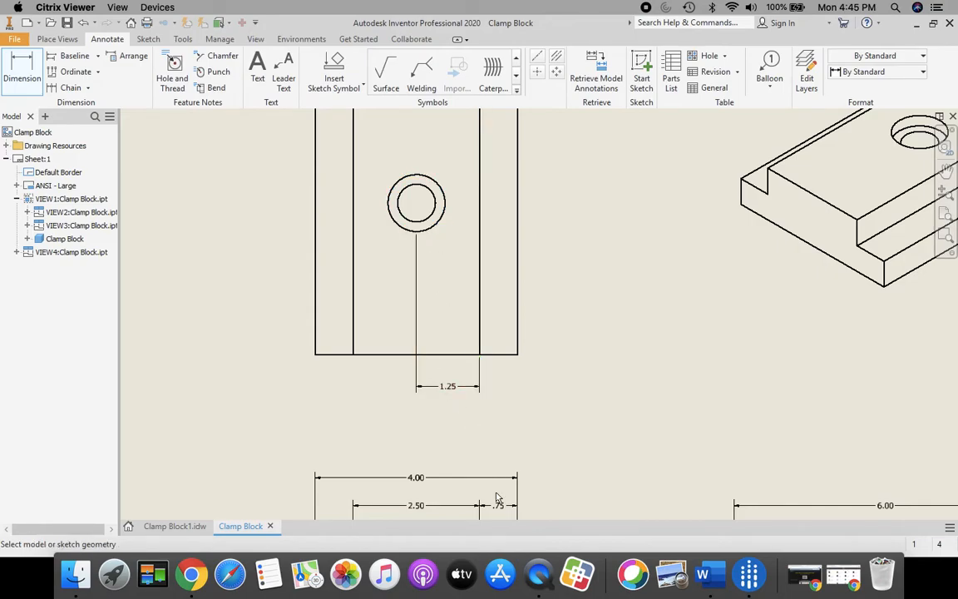
click(453, 356)
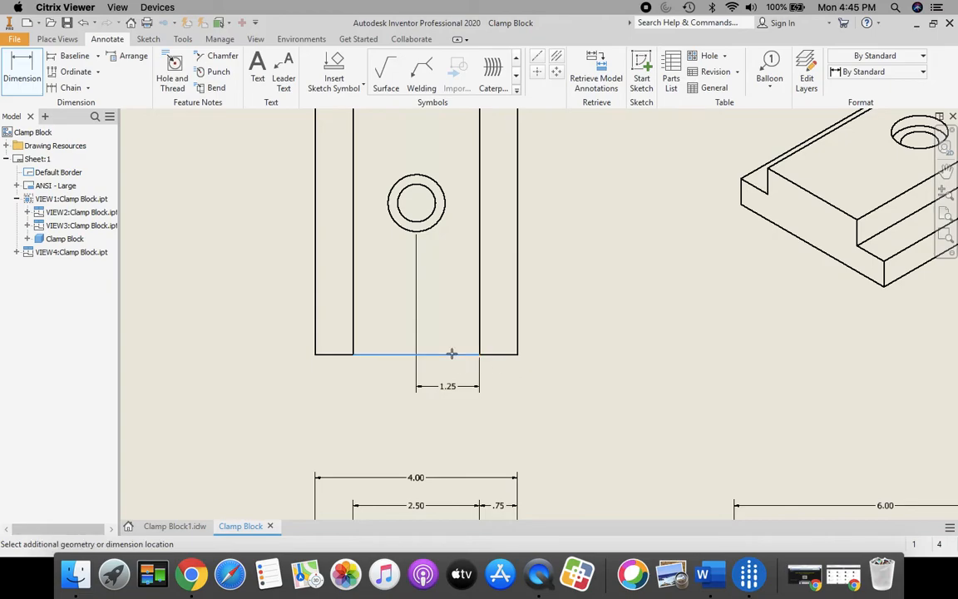
click(445, 205)
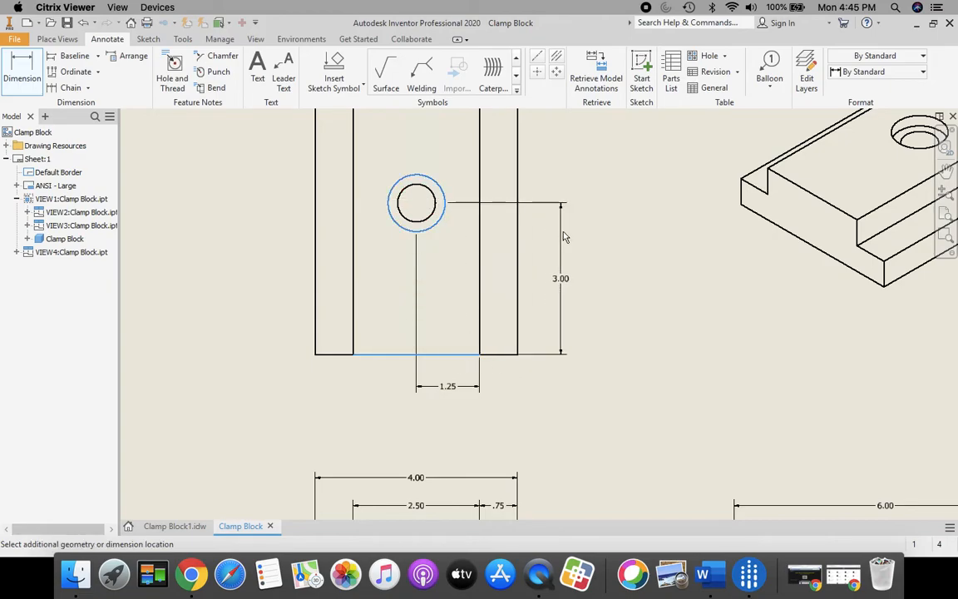
click(564, 233)
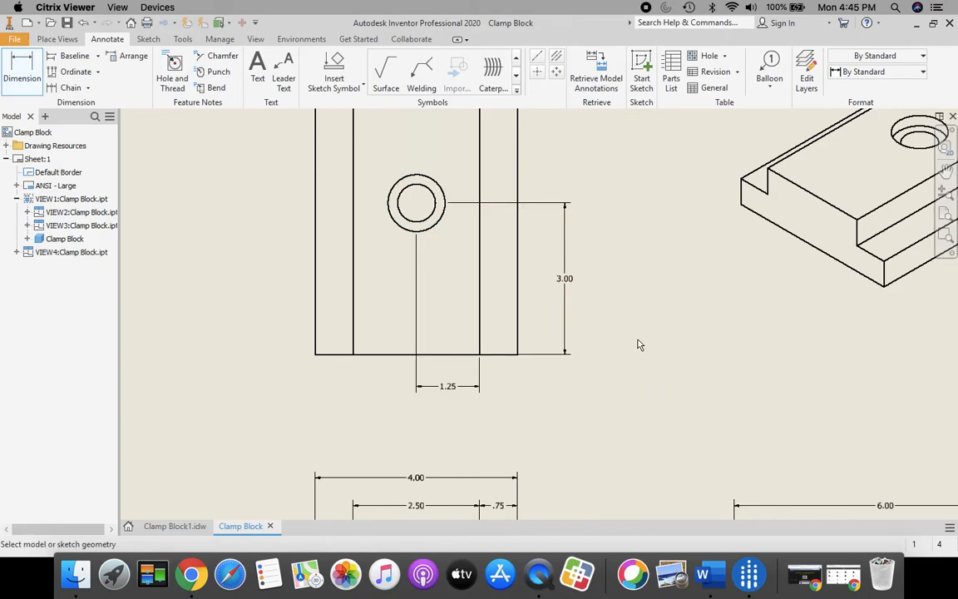
Add a hole and thread note to the counterbore circle in the top view, placed to the upper right of the hole.
middle_drag(634, 323, 641, 393)
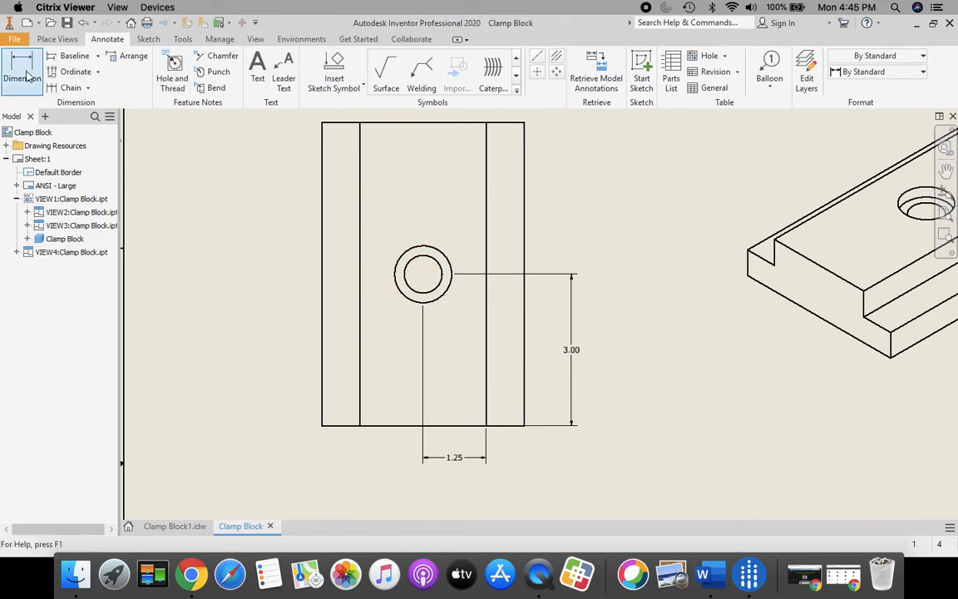
click(175, 68)
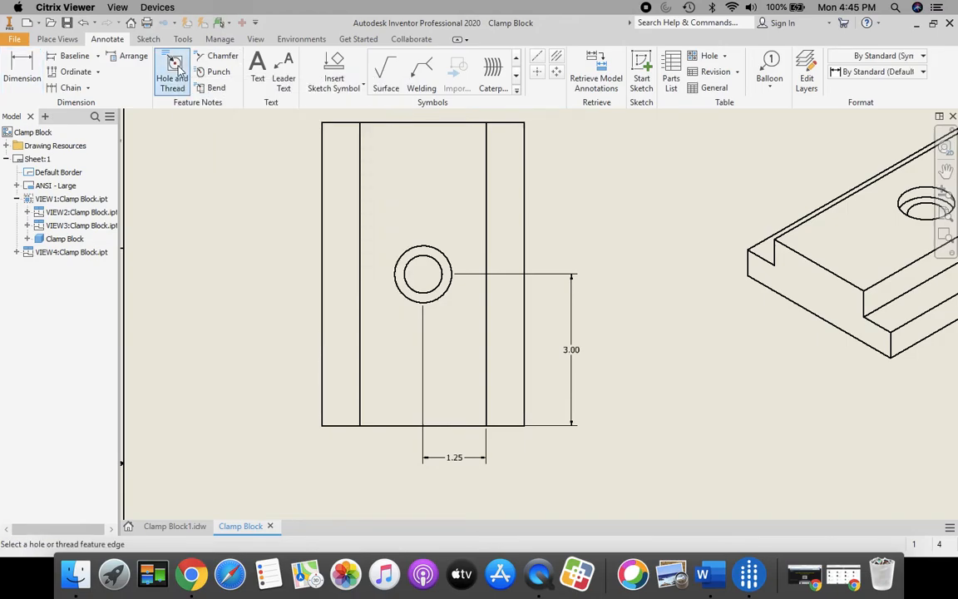
click(450, 266)
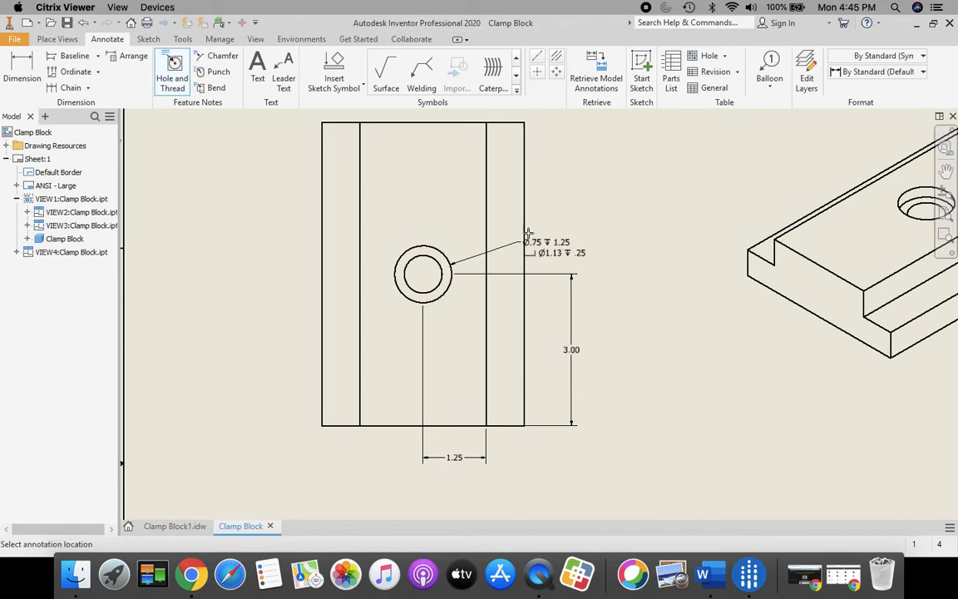
click(550, 216)
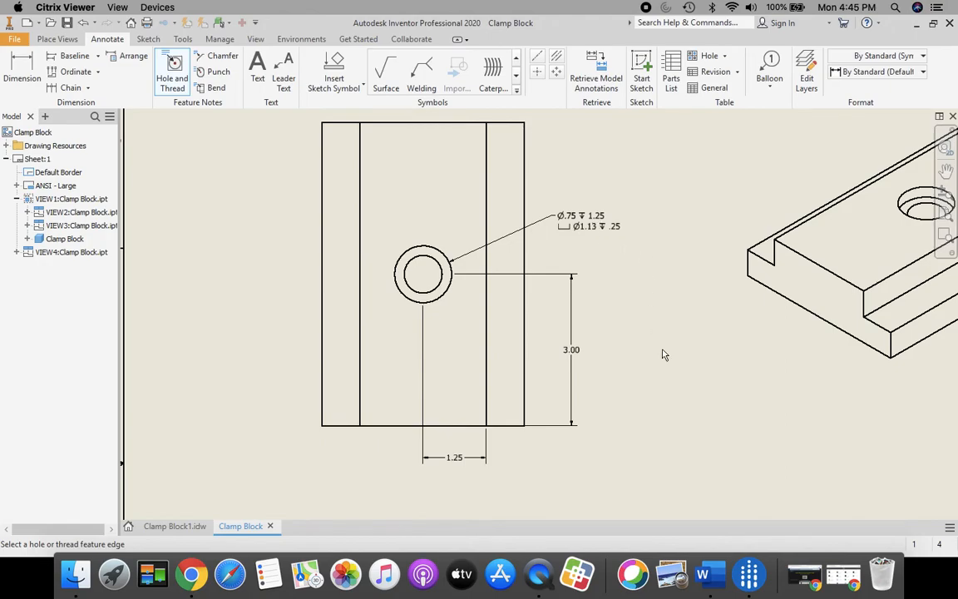
Save the drawing as Clamp Block in Inventor Drawing (*.idw) format, keeping the current folder.
click(946, 214)
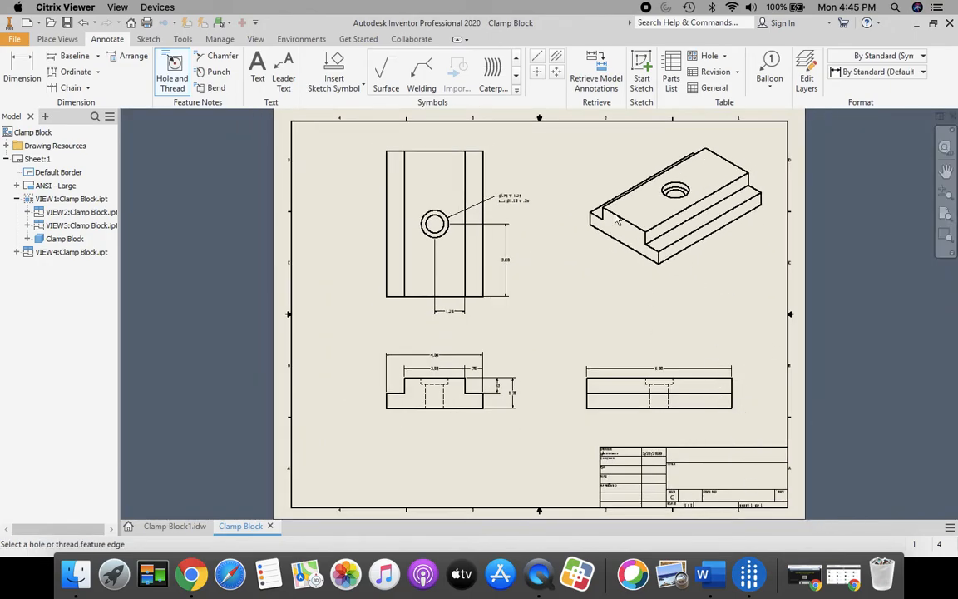
click(15, 41)
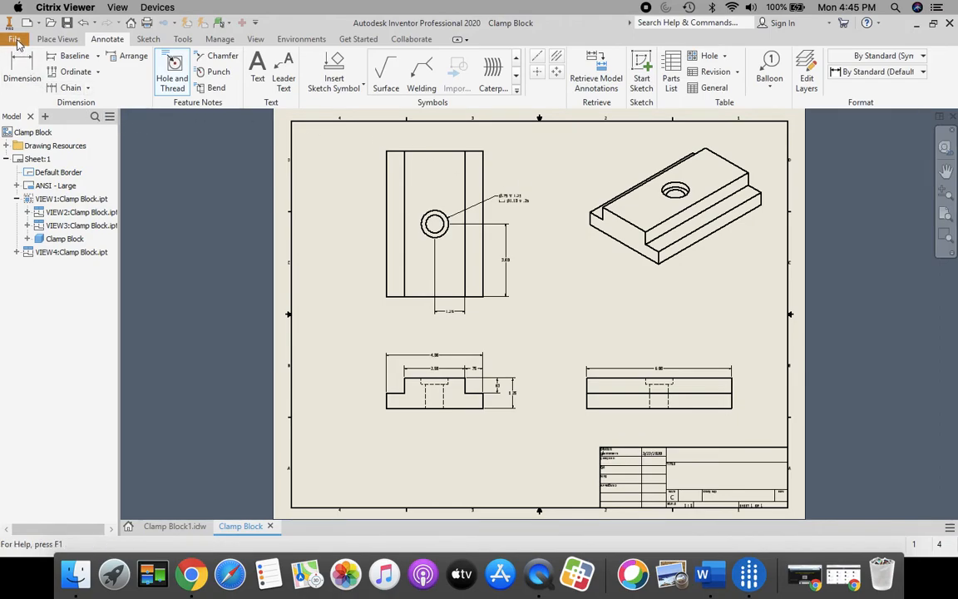
click(48, 180)
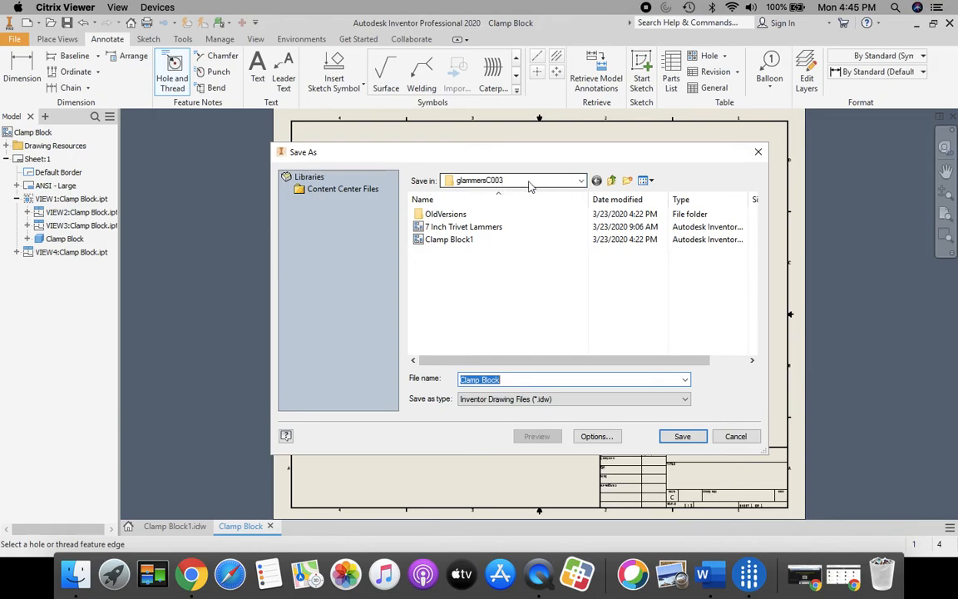
click(581, 180)
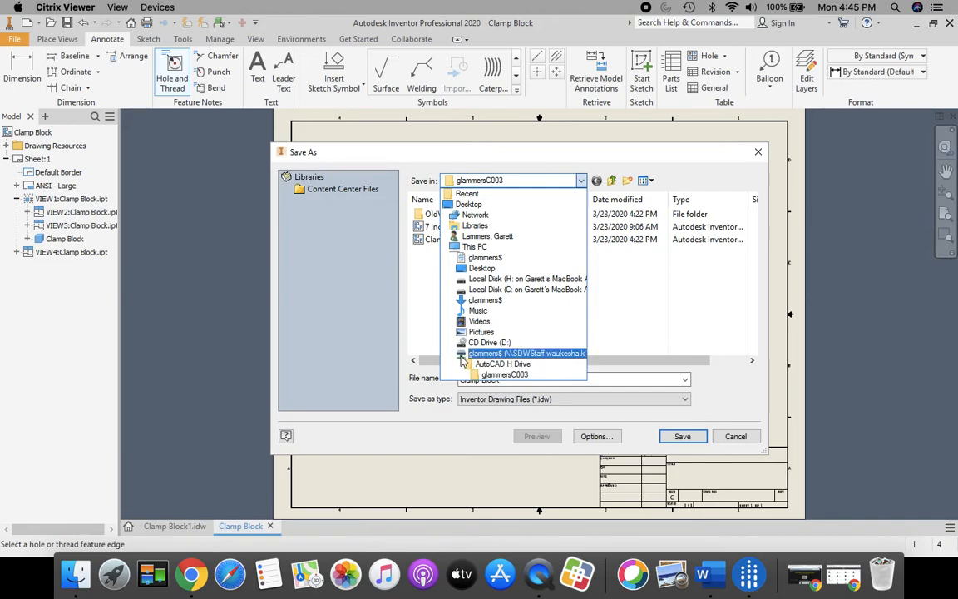
click(628, 282)
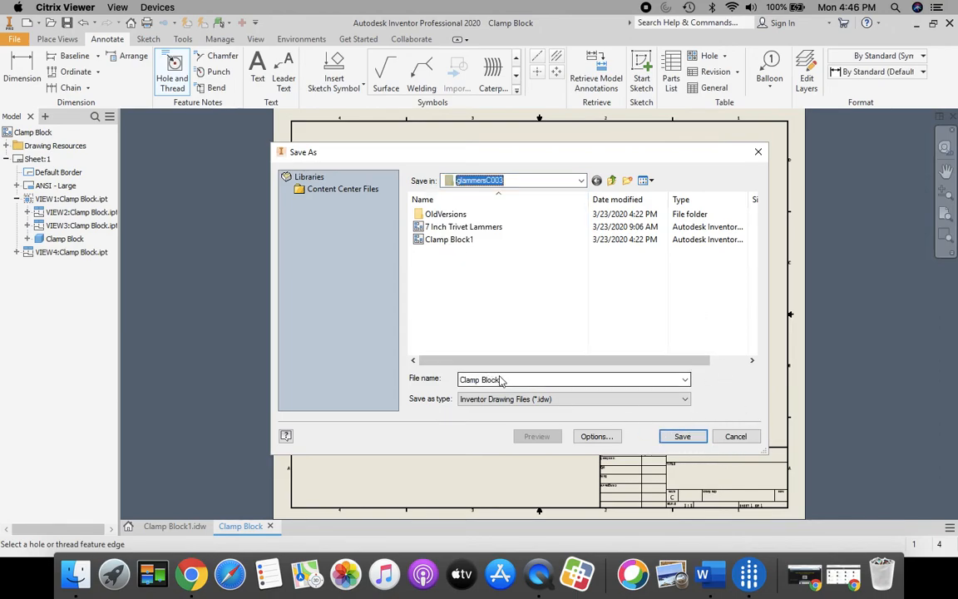
click(682, 437)
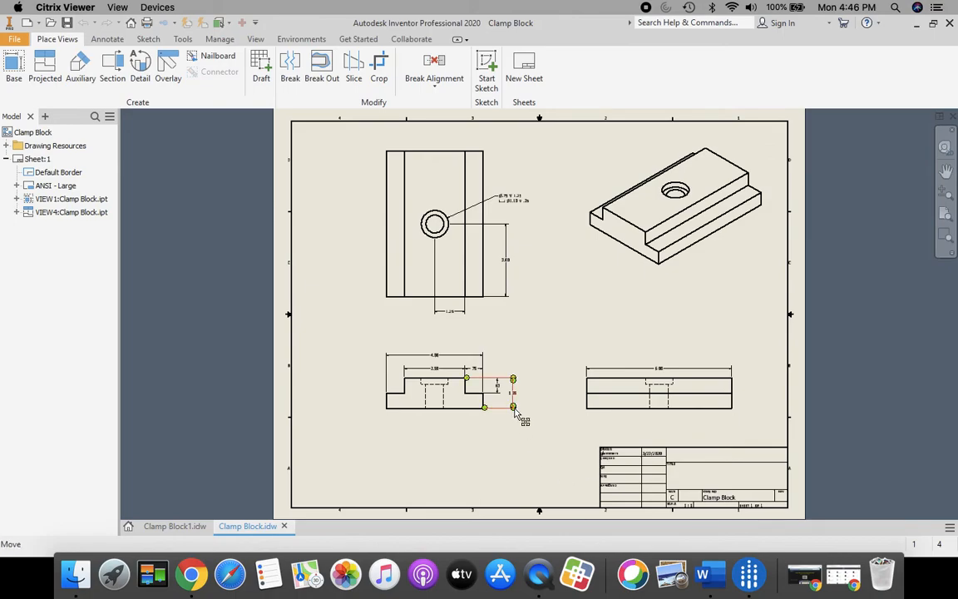
Export the drawing to PDF as Clamp Block in the same folder.
click(13, 42)
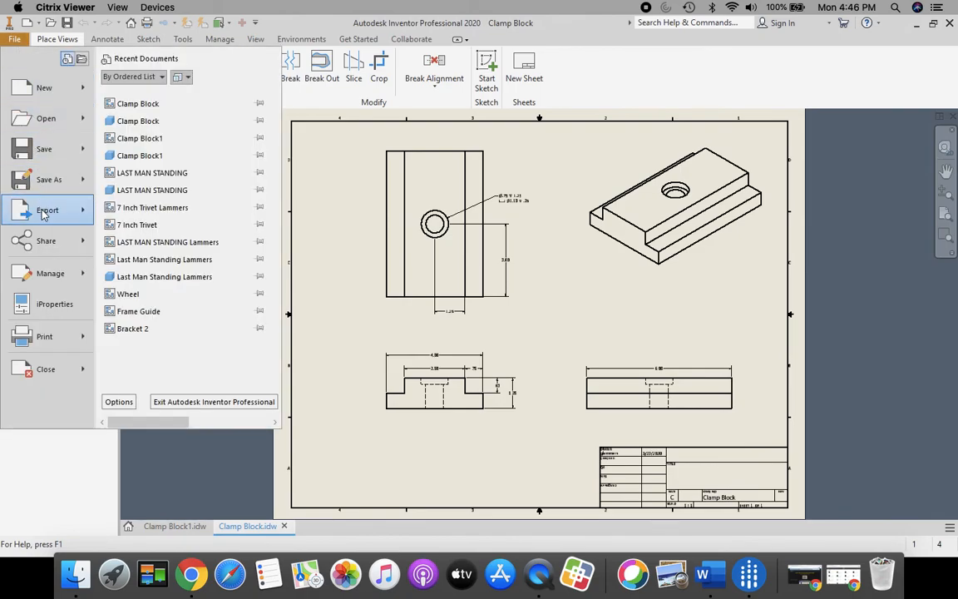
mouse_move(45, 213)
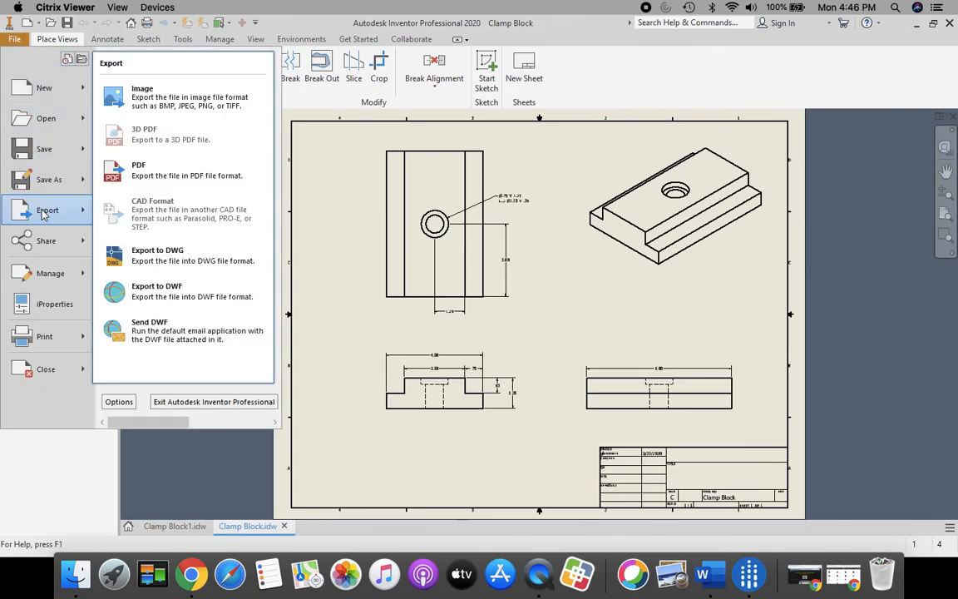
click(156, 176)
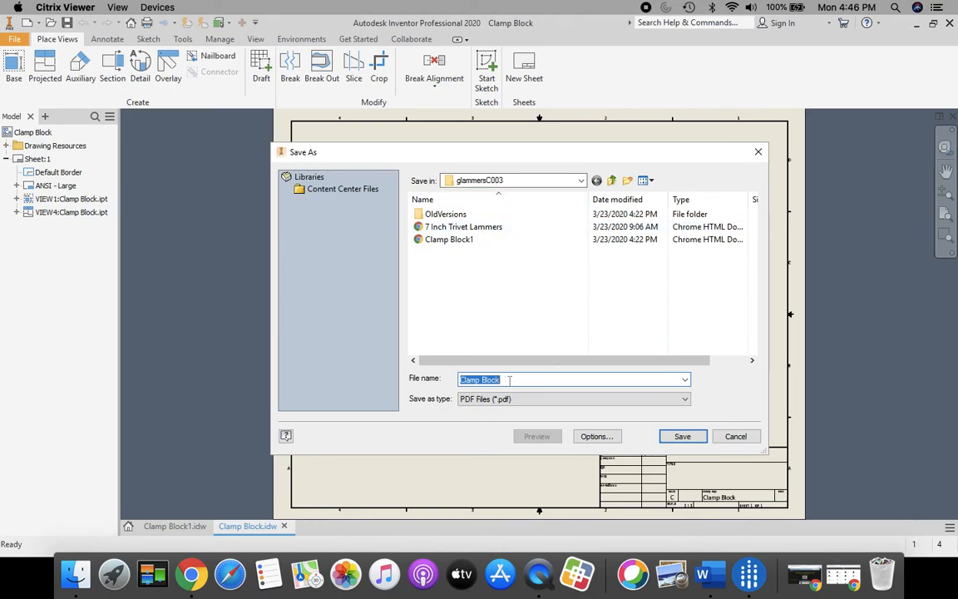
click(682, 437)
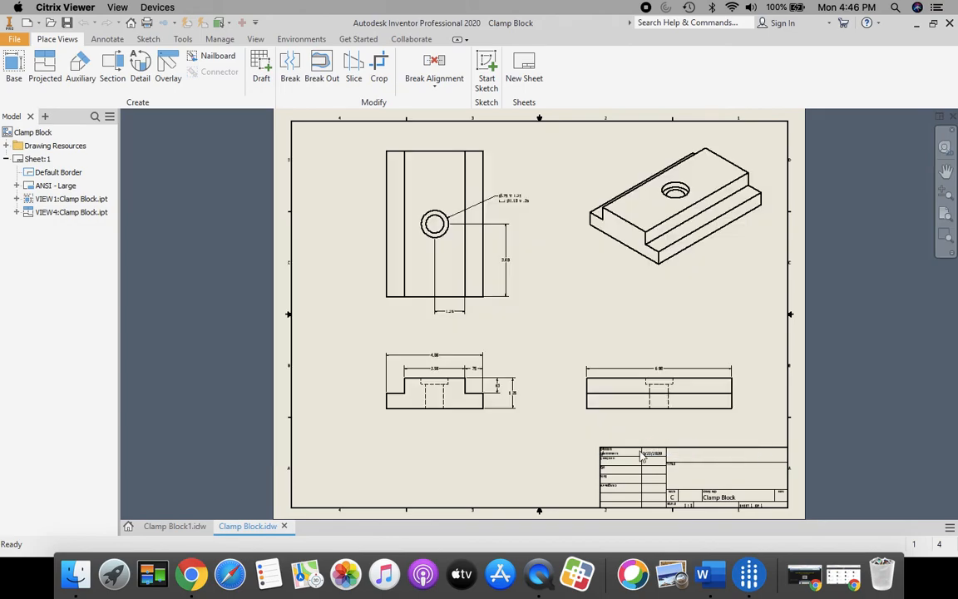